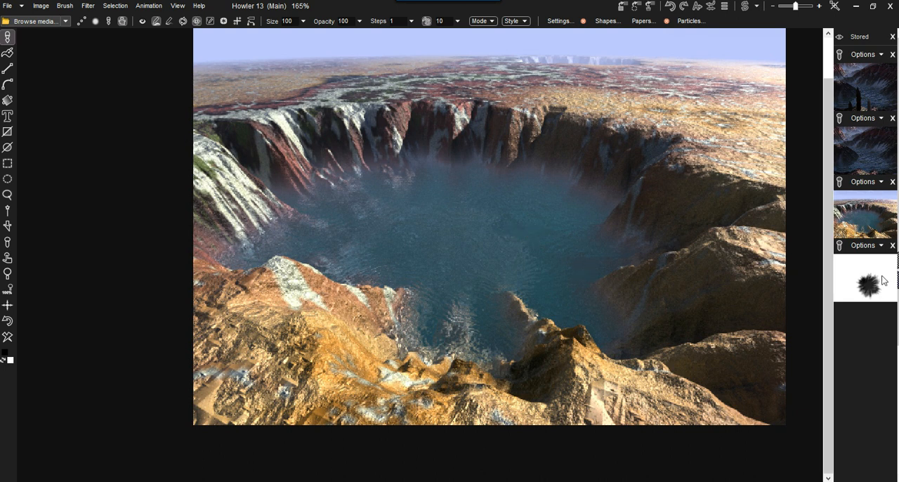
Recall the stored black splat image to the canvas and open the brush media browser, widened to show more brushes.
click(878, 277)
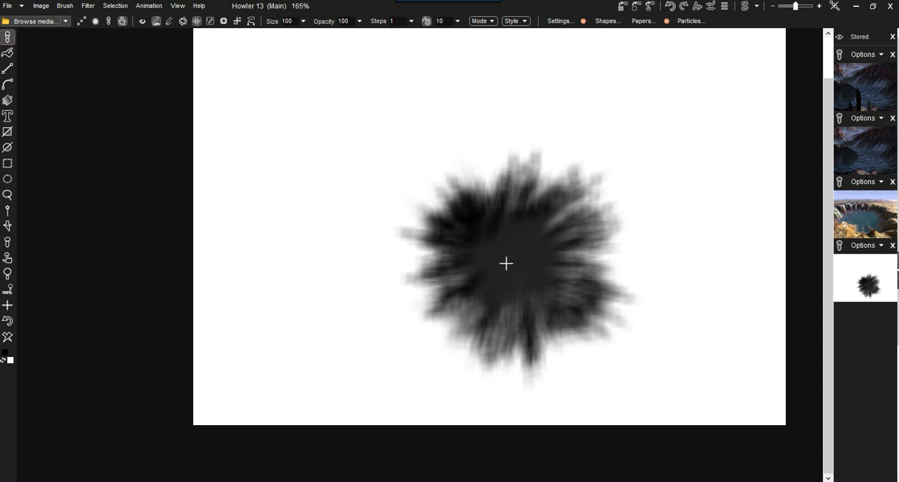
click(34, 22)
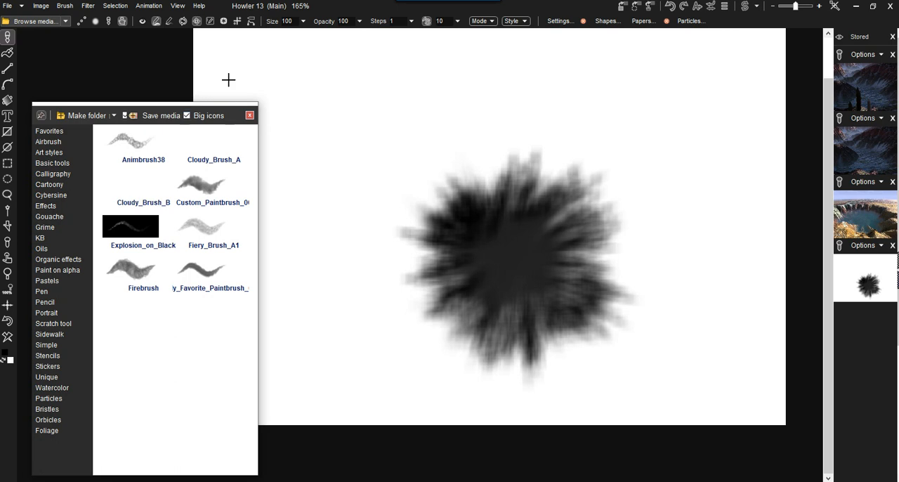
drag(260, 137, 561, 135)
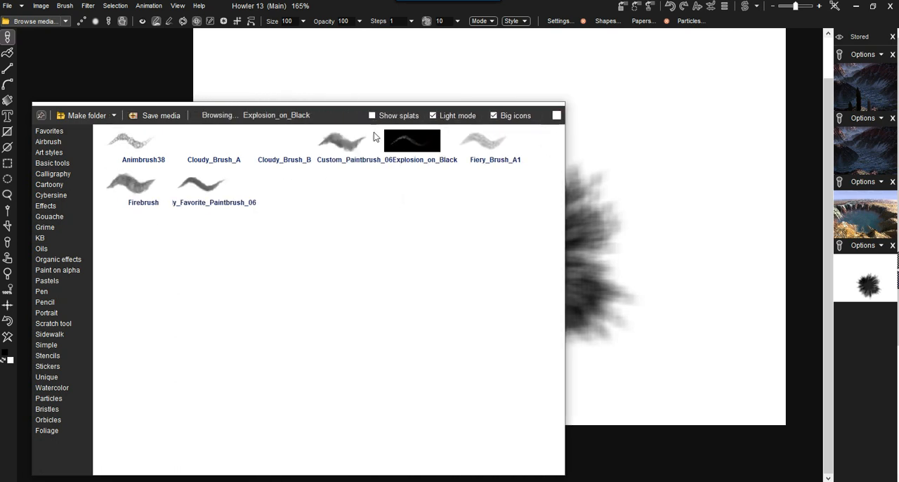
Examine the brushes in the Calligraphy, Oils, Stencils, Foliage, Stickers and Pencil categories.
click(59, 175)
click(46, 251)
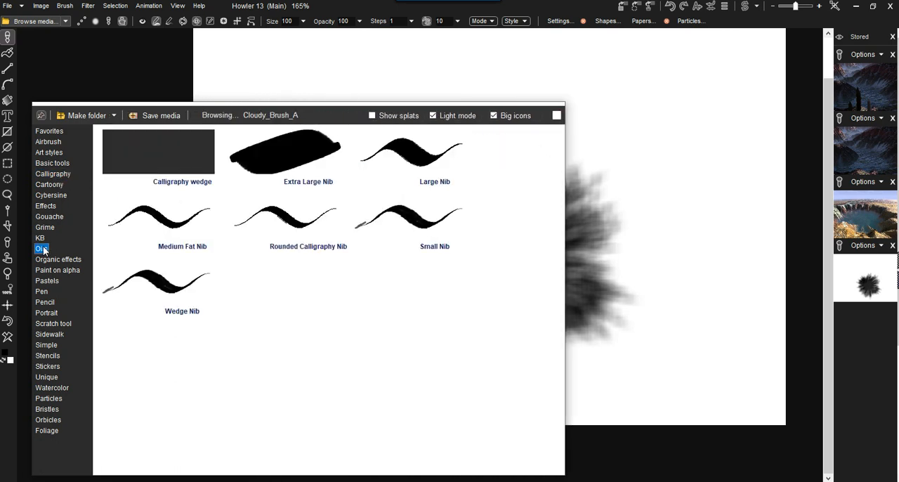
click(46, 356)
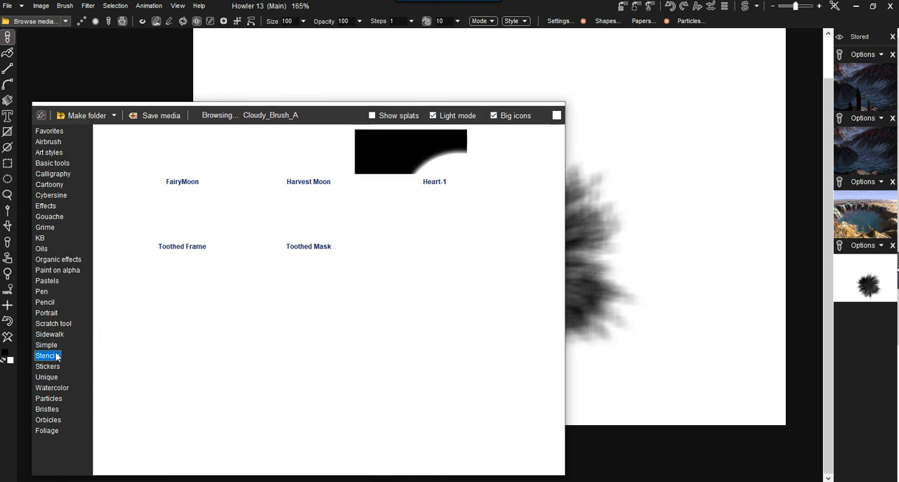
click(52, 428)
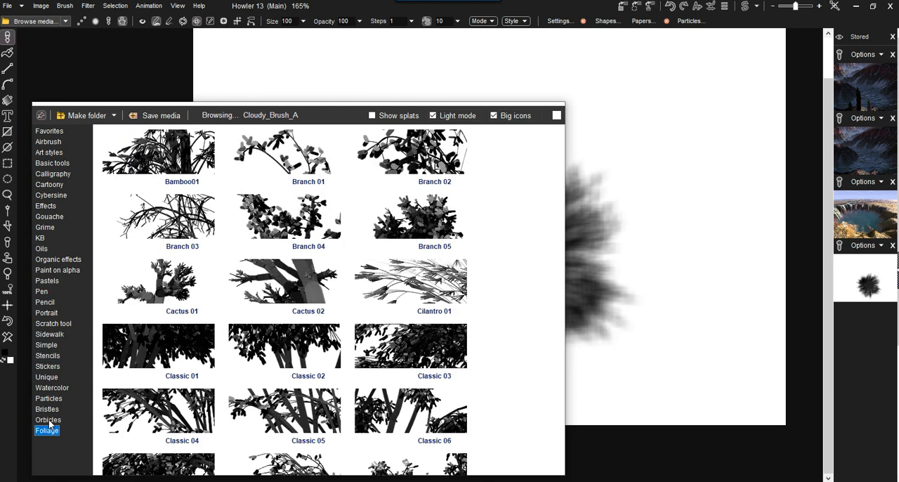
click(56, 375)
click(48, 366)
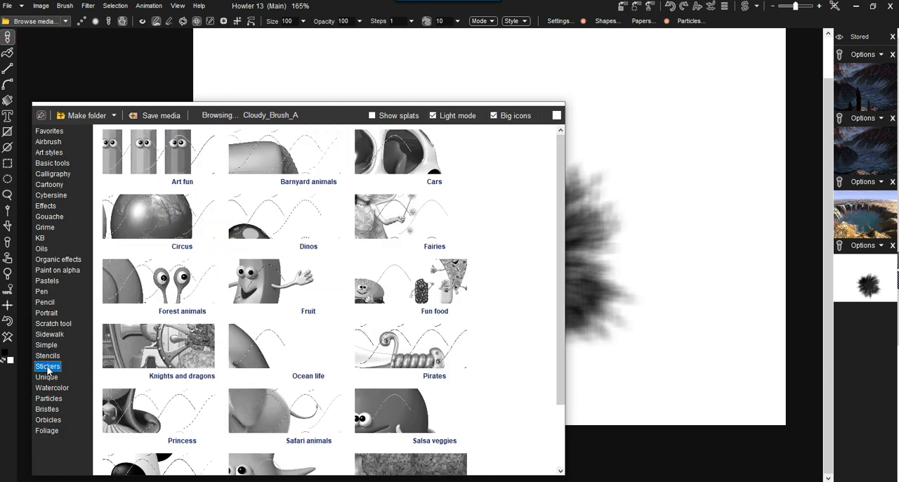
click(46, 302)
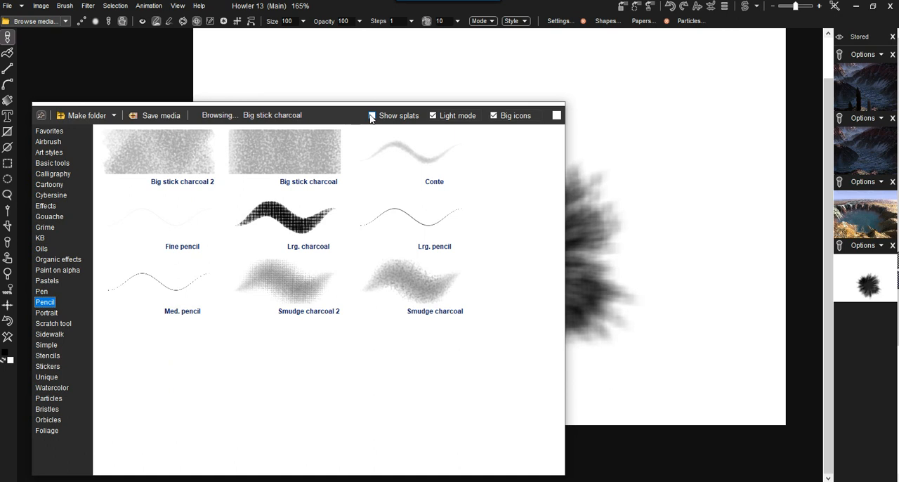
mouse_move(566, 167)
mouse_down()
mouse_move(711, 167)
mouse_move(563, 166)
mouse_up()
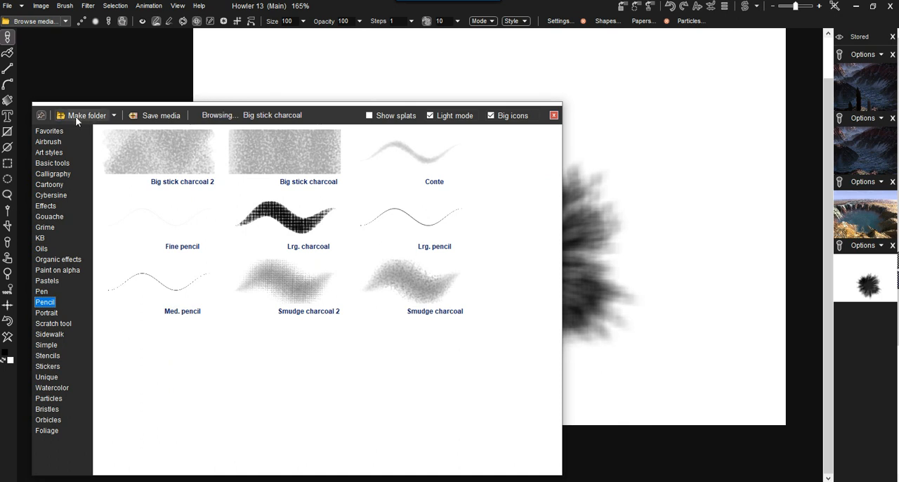
Open the brush media library's folder on disk in File Explorer.
click(114, 117)
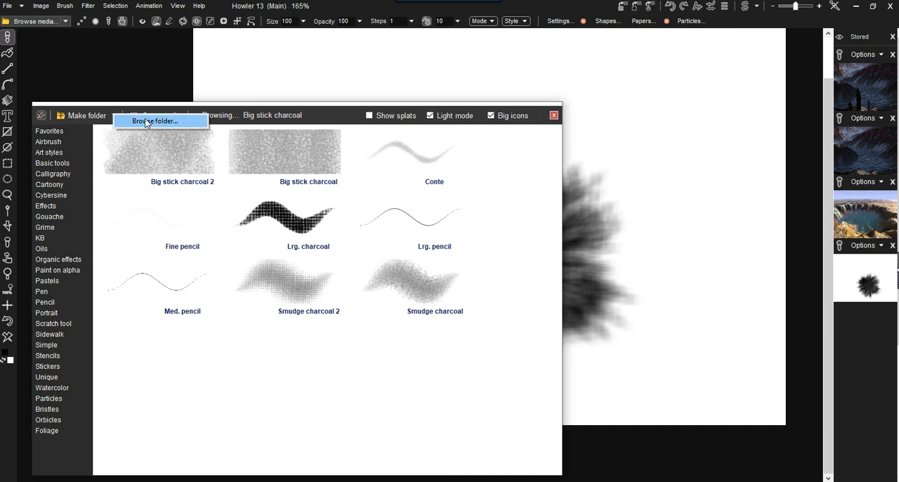
drag(122, 106, 127, 111)
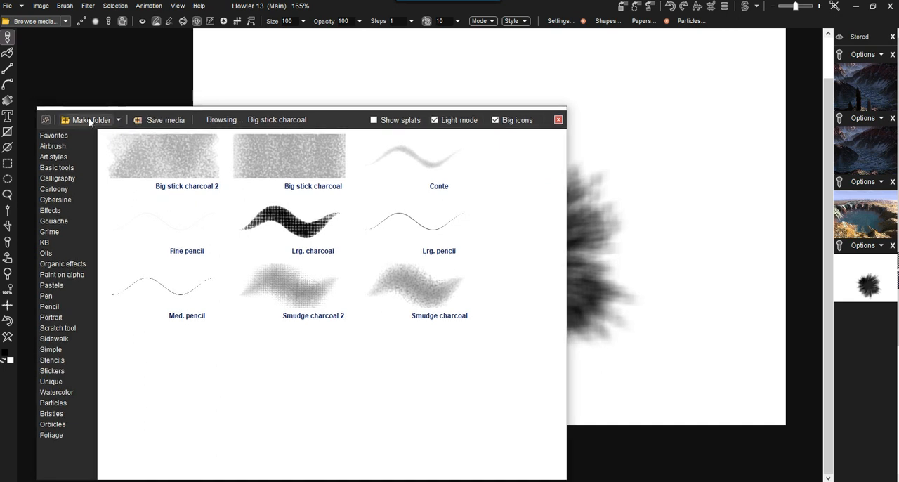
click(120, 123)
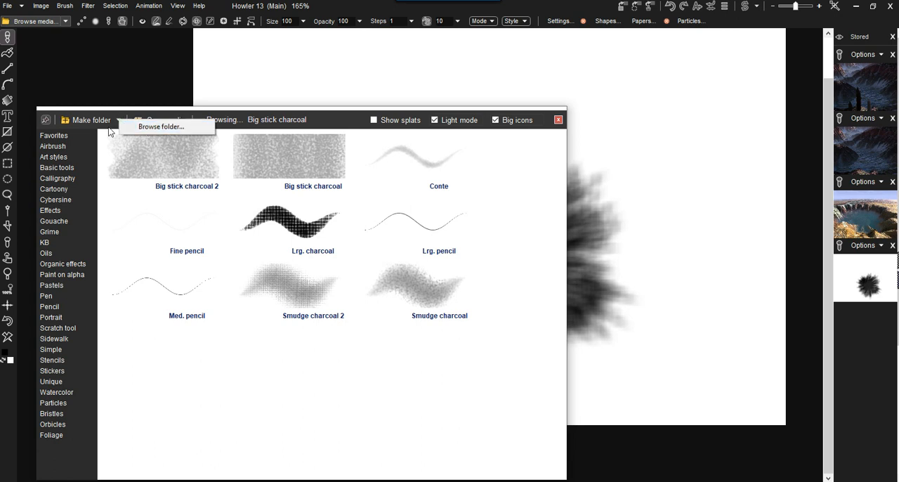
click(117, 109)
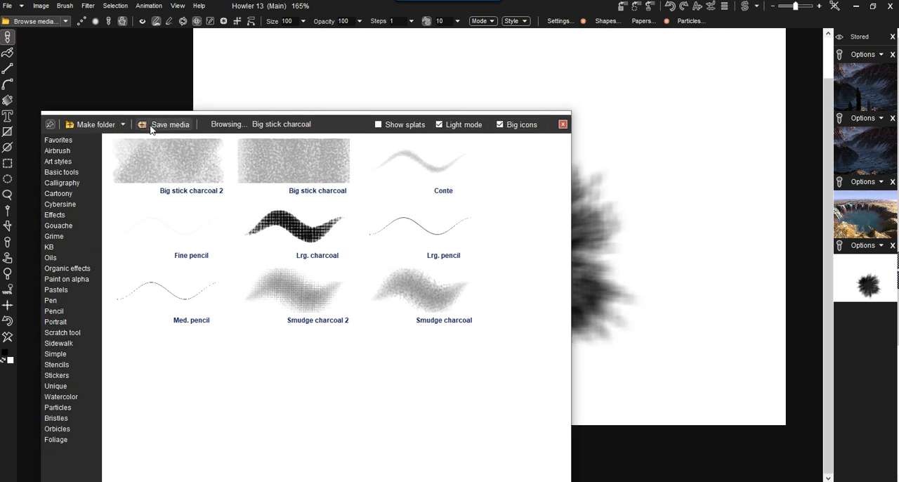
click(123, 127)
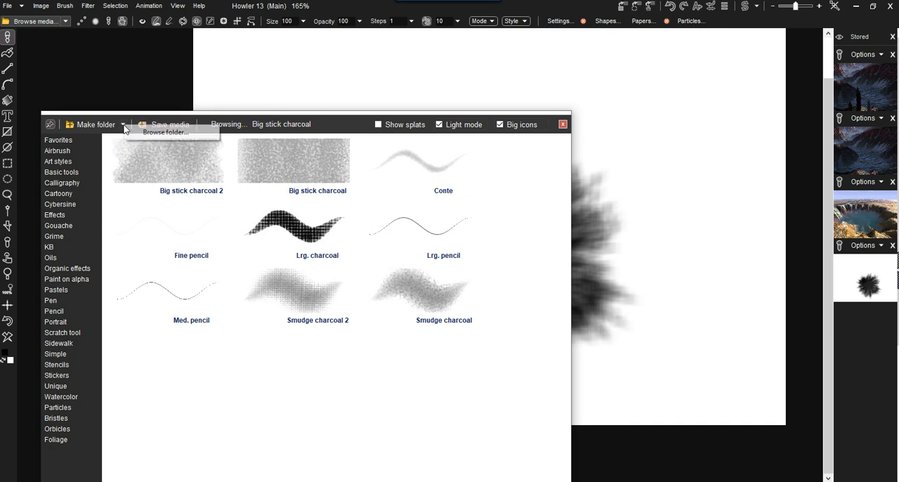
click(162, 133)
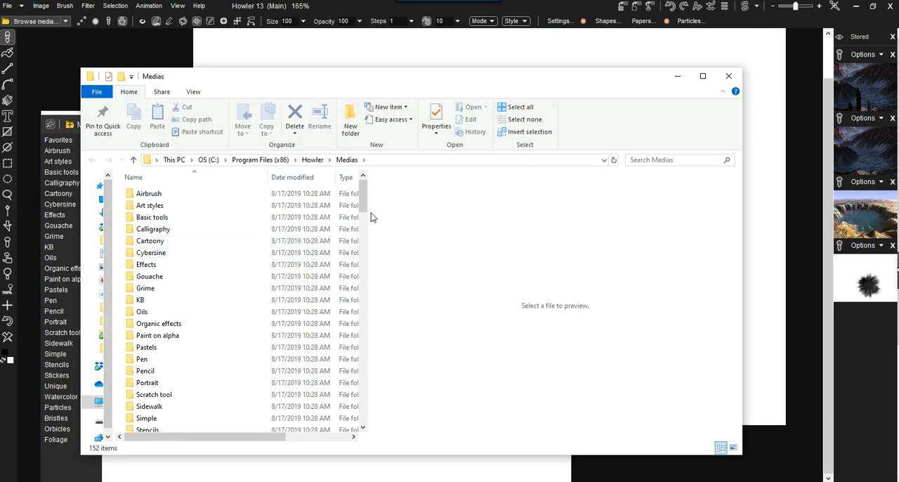
Widen the file list and search field, and search the Medias folder for "crater".
drag(368, 213, 566, 213)
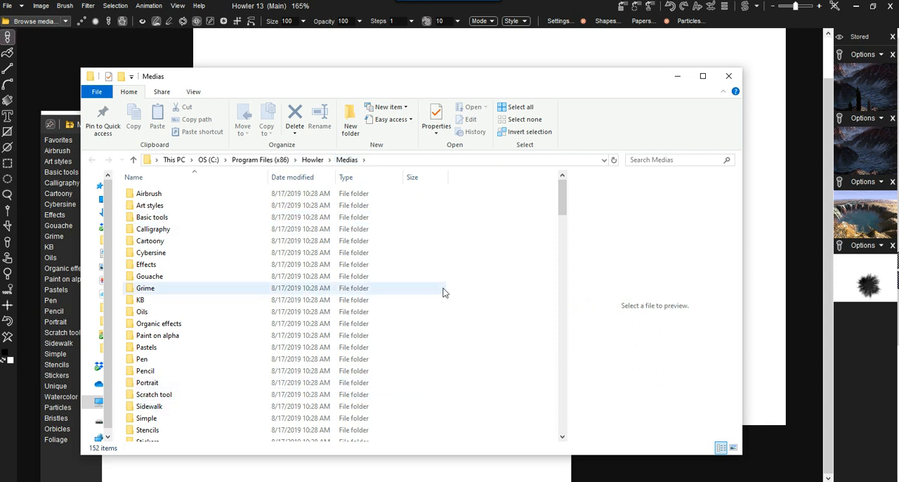
drag(568, 221, 619, 222)
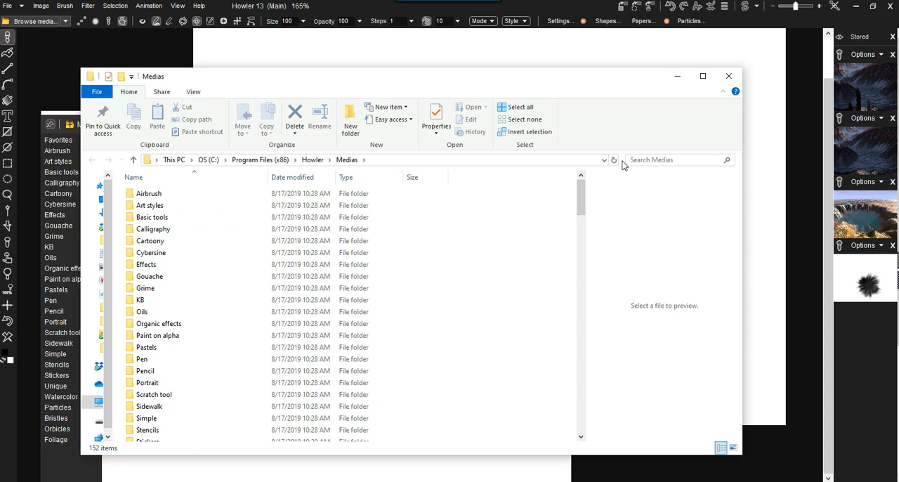
drag(623, 160, 506, 164)
click(547, 161)
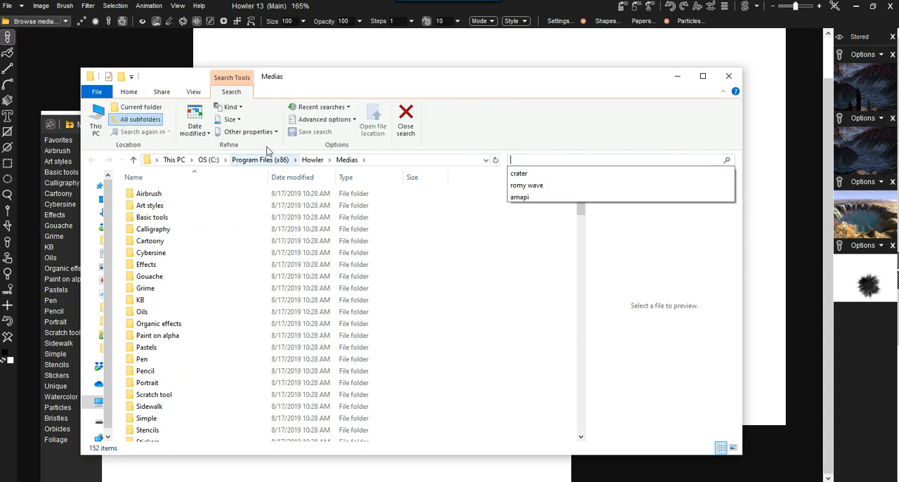
click(519, 172)
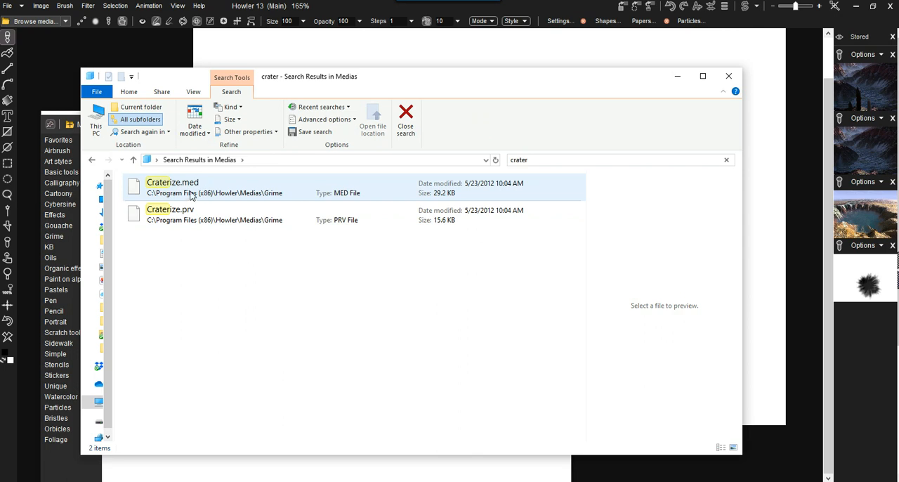
Open the file location of Craterize.med to check its category folder, and close File Explorer.
right_click(197, 184)
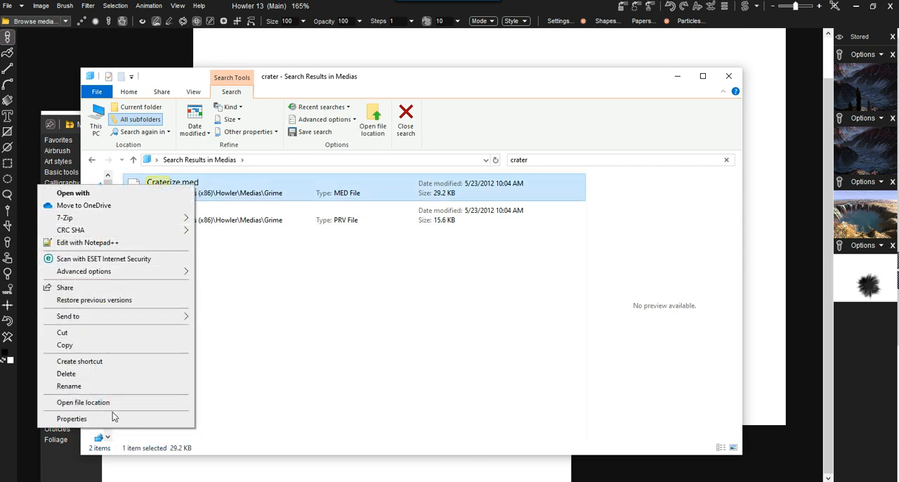
click(83, 402)
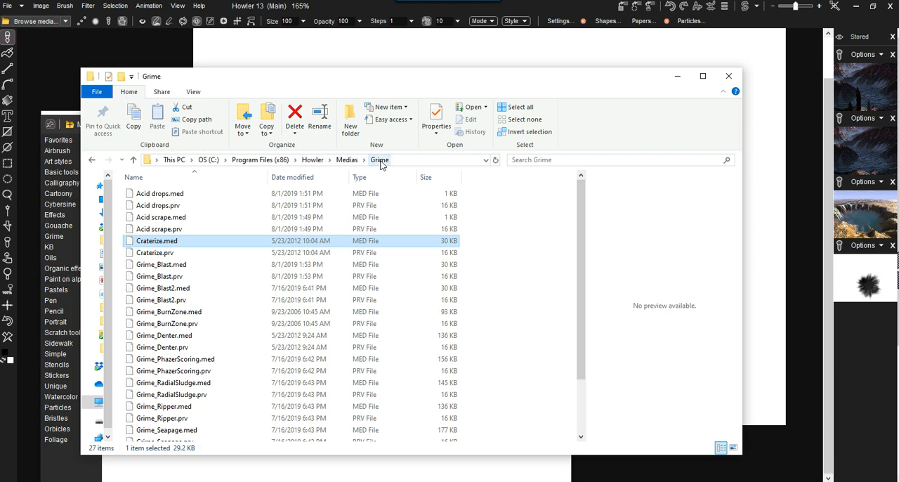
drag(628, 70, 619, 180)
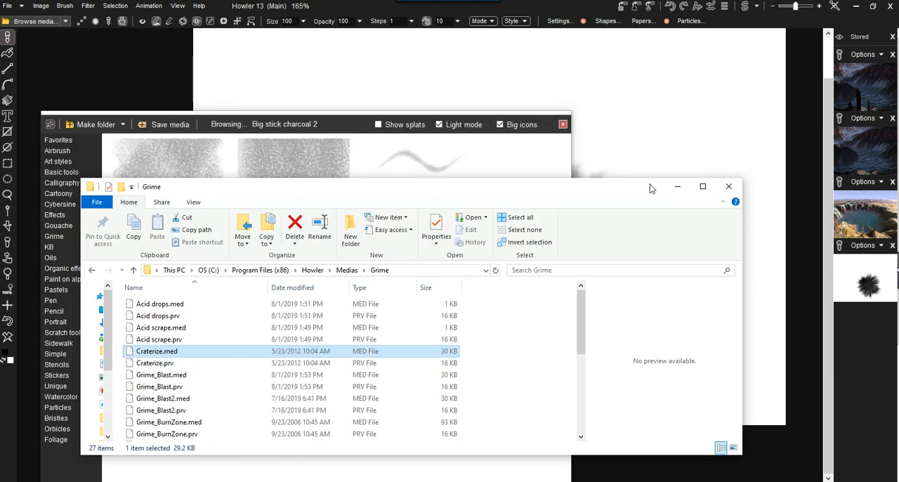
click(729, 186)
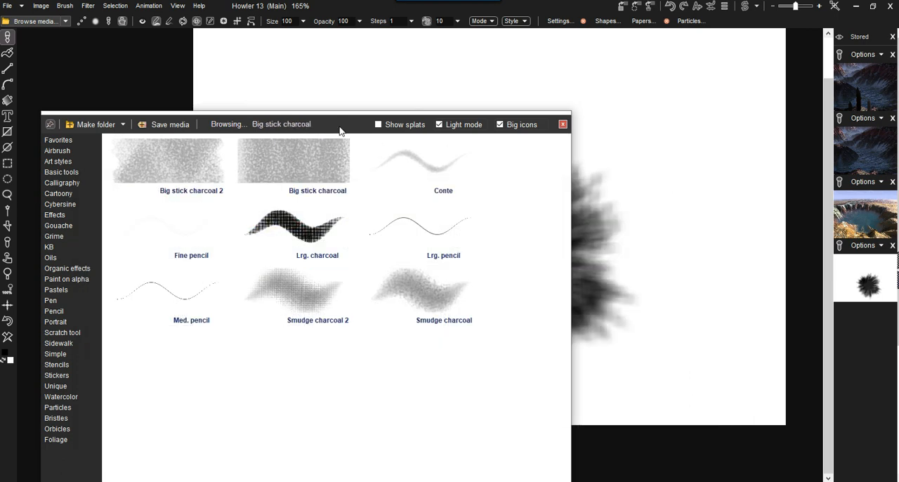
Pick the Craterize brush from the Grime category and turn on splat previews in a wider media browser.
click(52, 236)
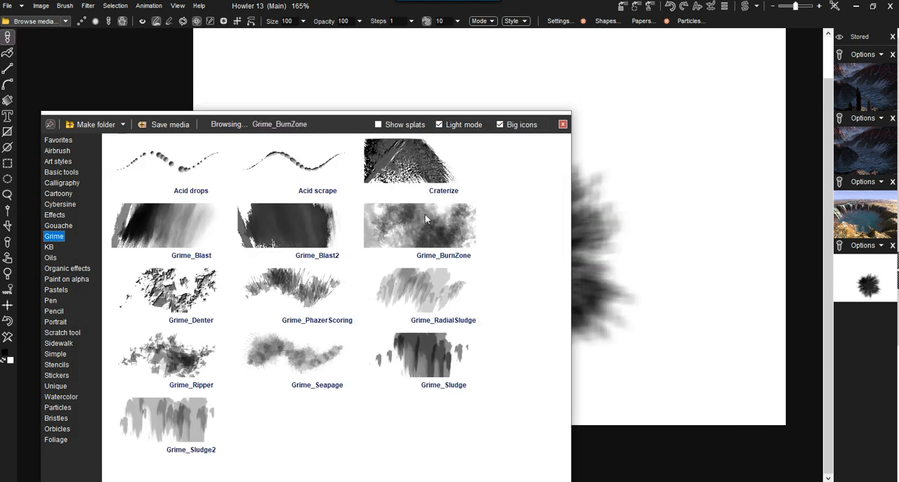
click(432, 170)
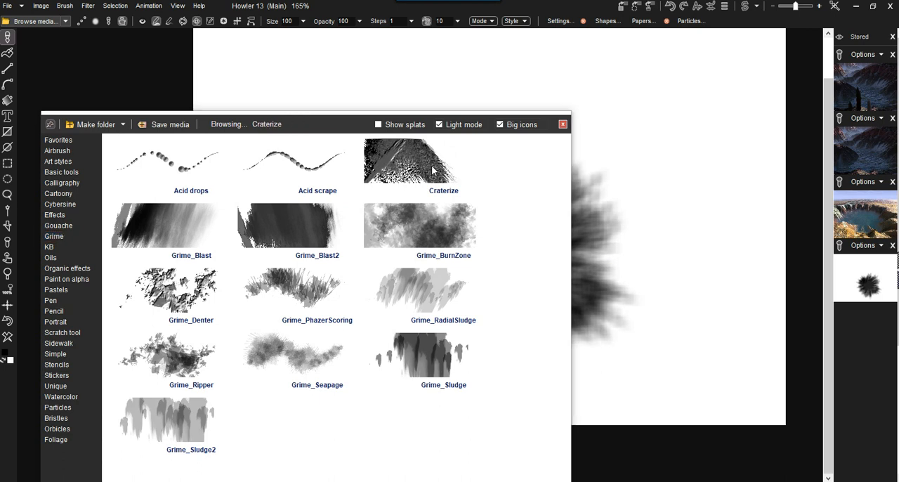
click(379, 124)
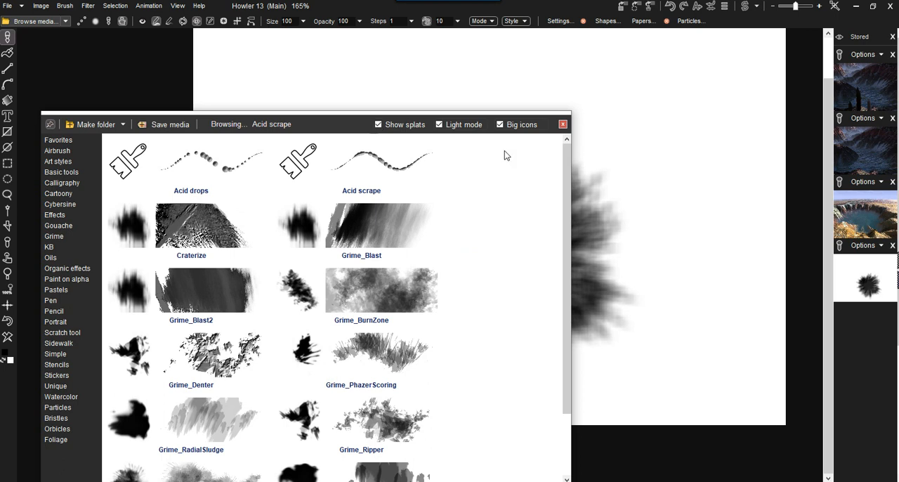
drag(573, 187, 756, 187)
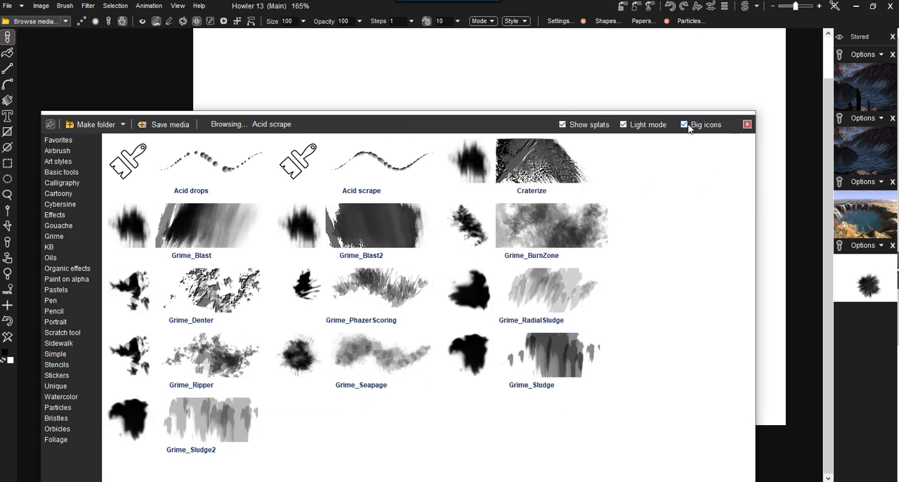
Compare the brush previews with big icons and light mode switched off and back on, and close the media browser.
click(694, 125)
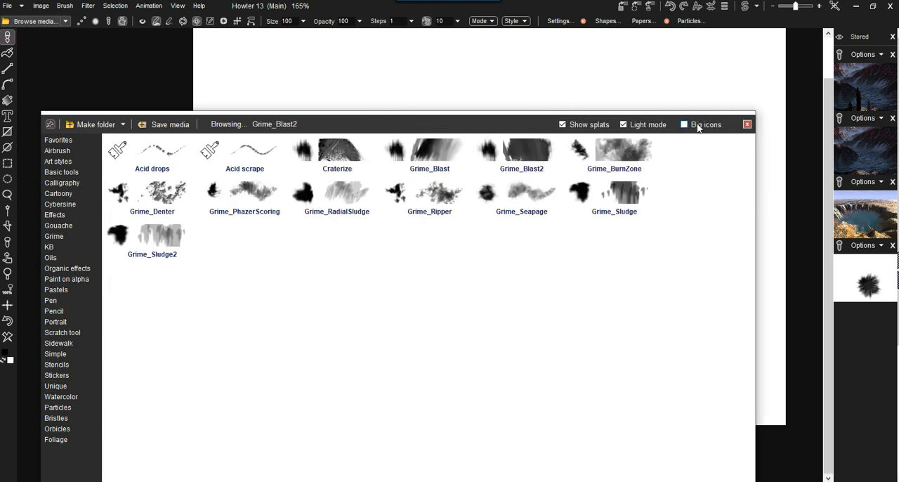
click(697, 126)
click(647, 126)
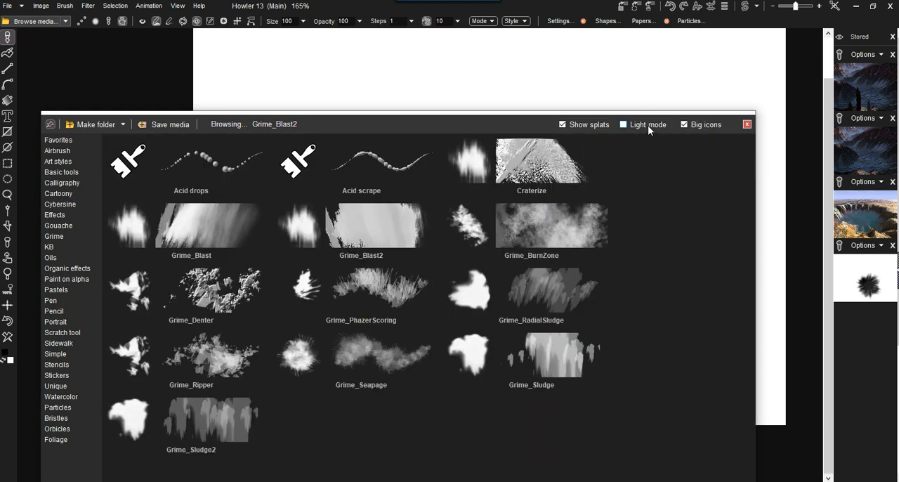
click(642, 124)
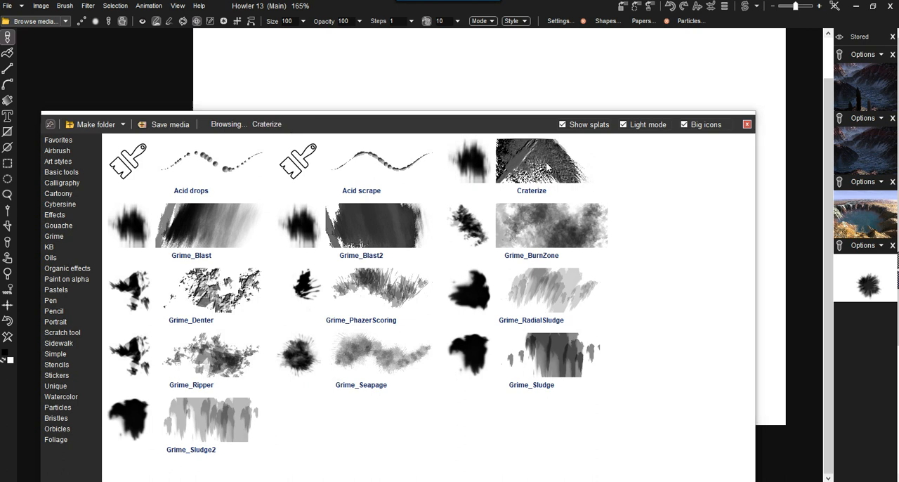
click(747, 126)
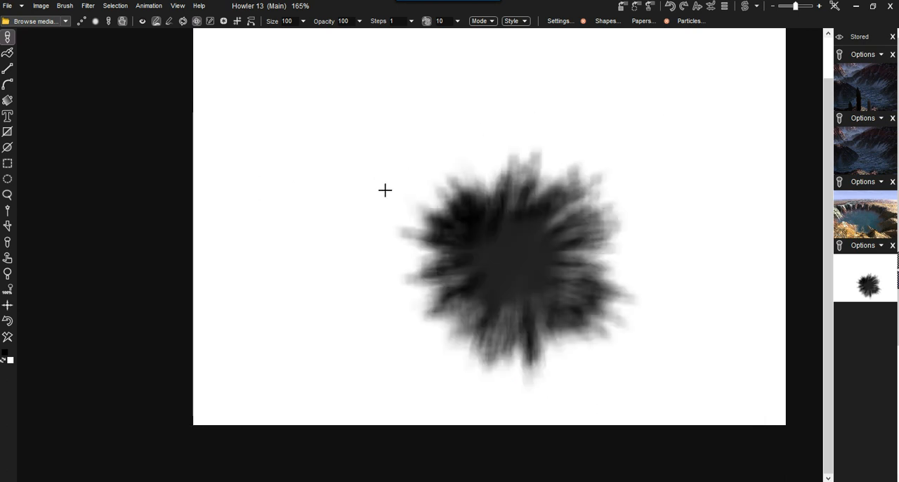
Try two short Craterize strokes on either side above the soft black splat, and undo them.
click(346, 160)
drag(346, 161, 375, 154)
mouse_move(647, 168)
mouse_down()
mouse_move(618, 165)
mouse_move(647, 153)
mouse_up()
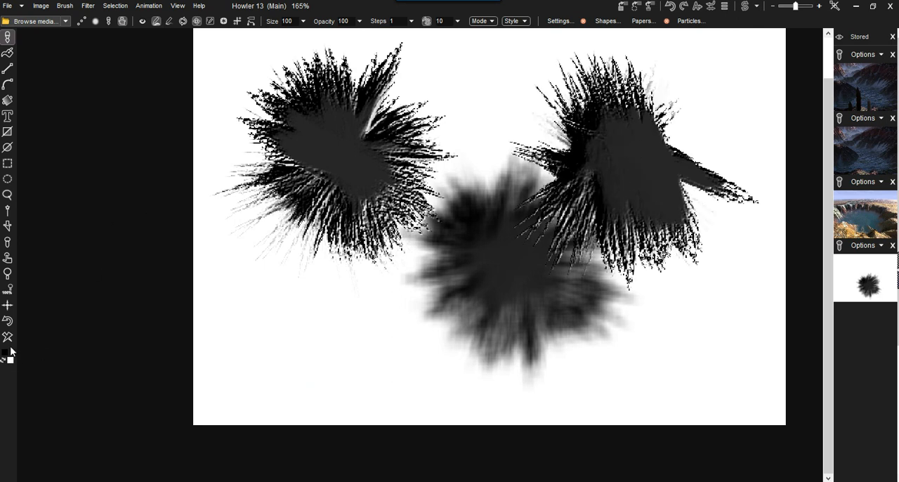
click(7, 321)
click(7, 321)
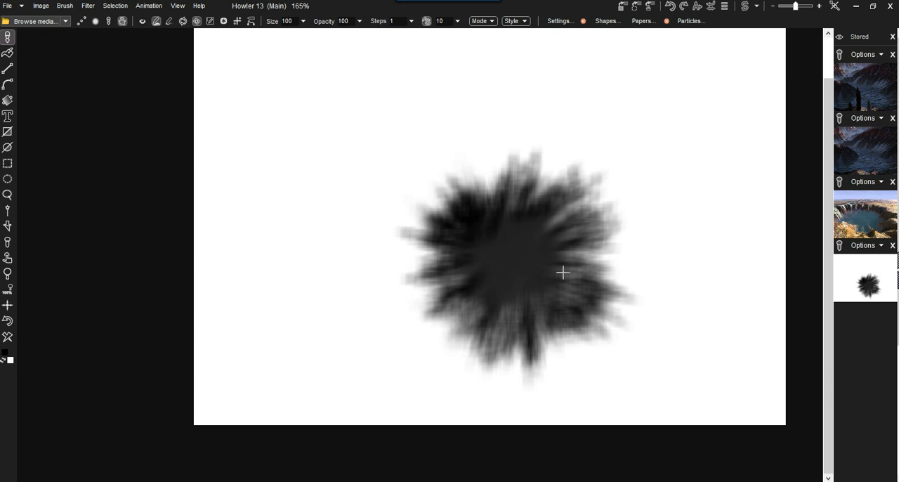
Clear the canvas to white and paint a single jagged Craterize splat near its middle.
click(7, 322)
click(496, 213)
drag(495, 213, 508, 221)
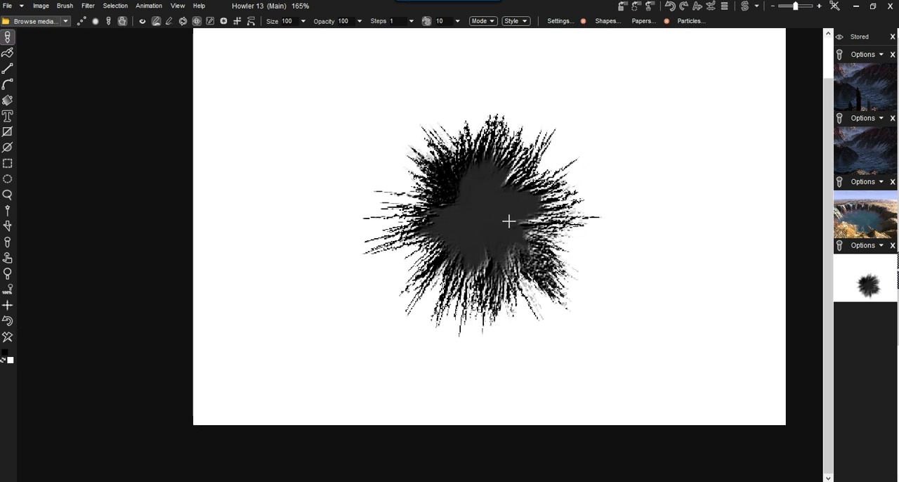
scroll(514, 205, up, 3)
scroll(516, 207, down, 3)
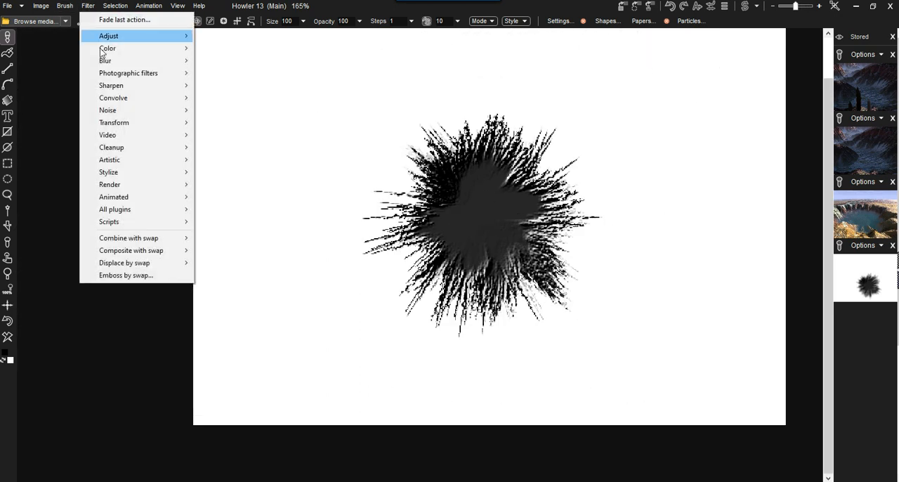
Blur the jagged splat with the box filter at level 38.
mouse_move(161, 64)
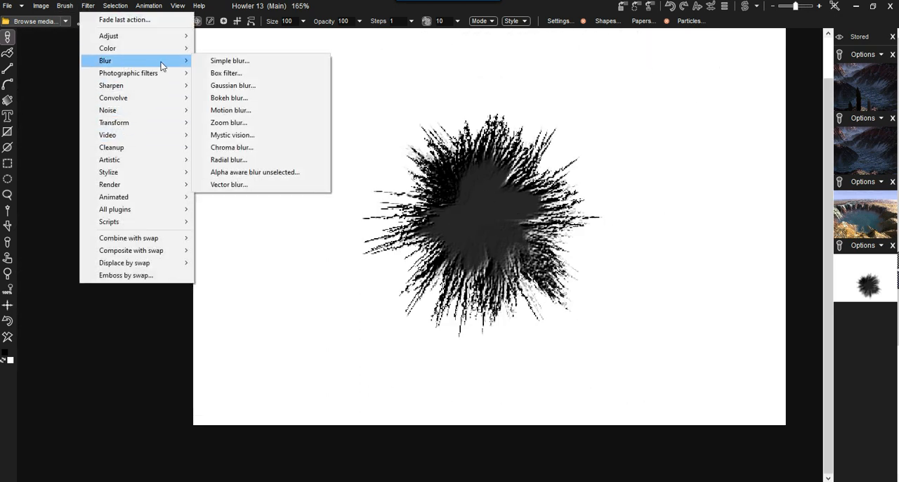
click(232, 73)
drag(406, 250, 425, 254)
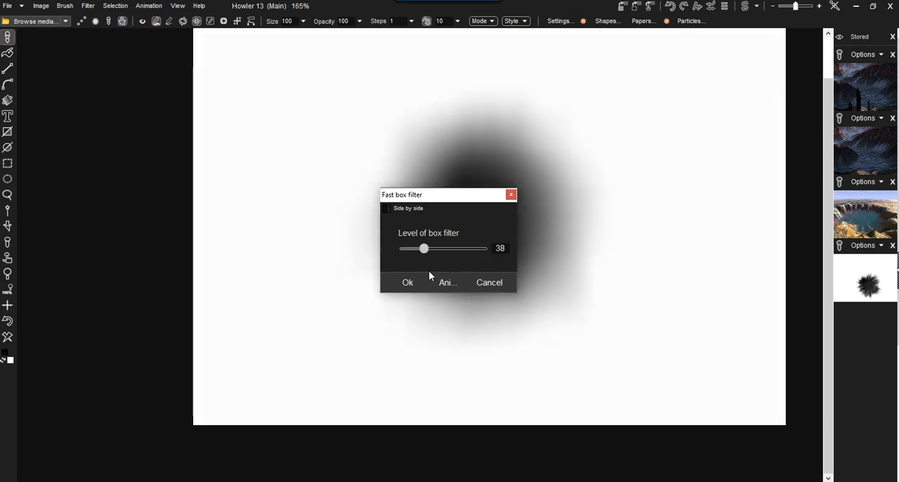
click(407, 283)
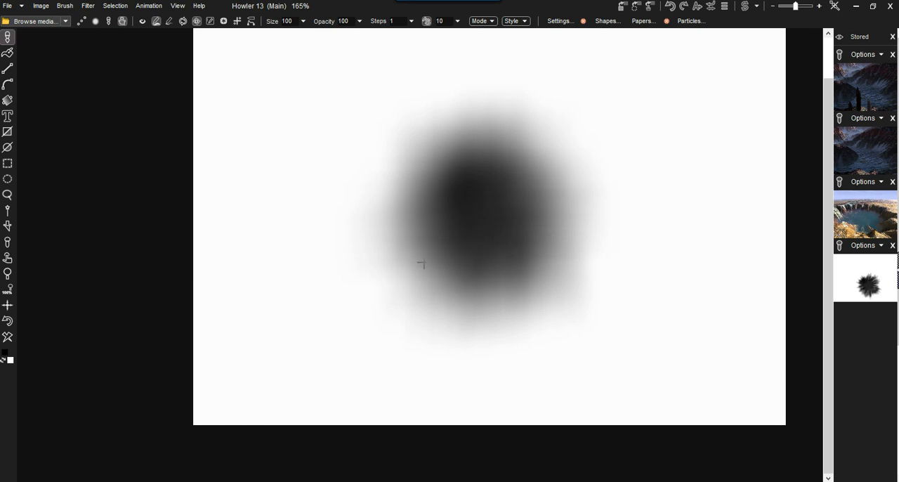
Blend the blur partly back to 223 with interactive undo, and undo the stray brush stroke beside the splat.
click(712, 7)
mouse_move(753, 40)
mouse_down()
mouse_move(652, 40)
mouse_move(741, 42)
mouse_up()
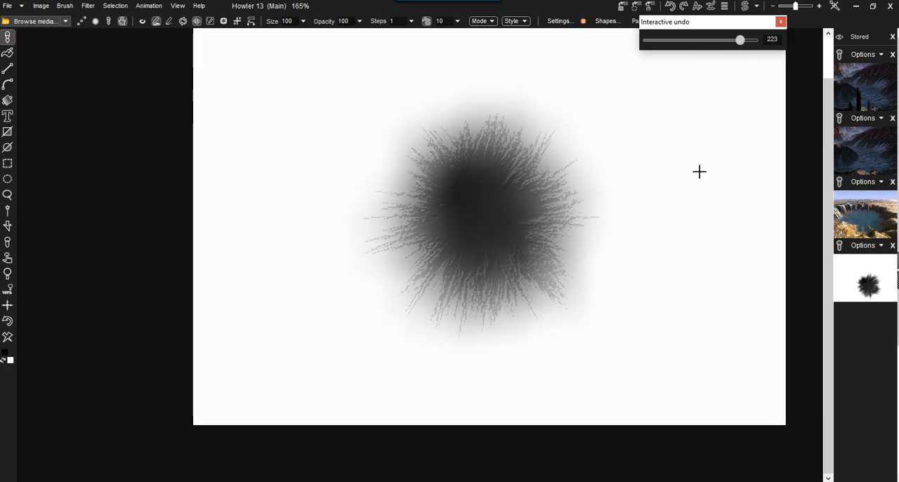
drag(631, 78, 596, 113)
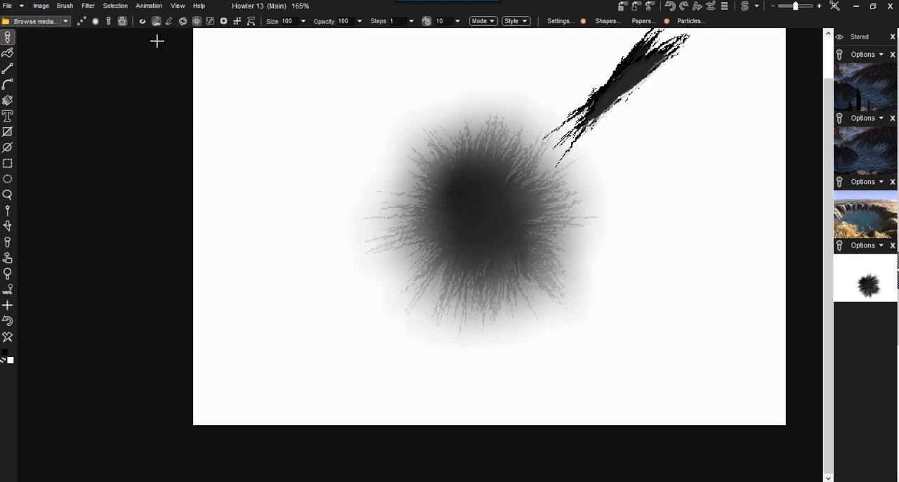
click(7, 321)
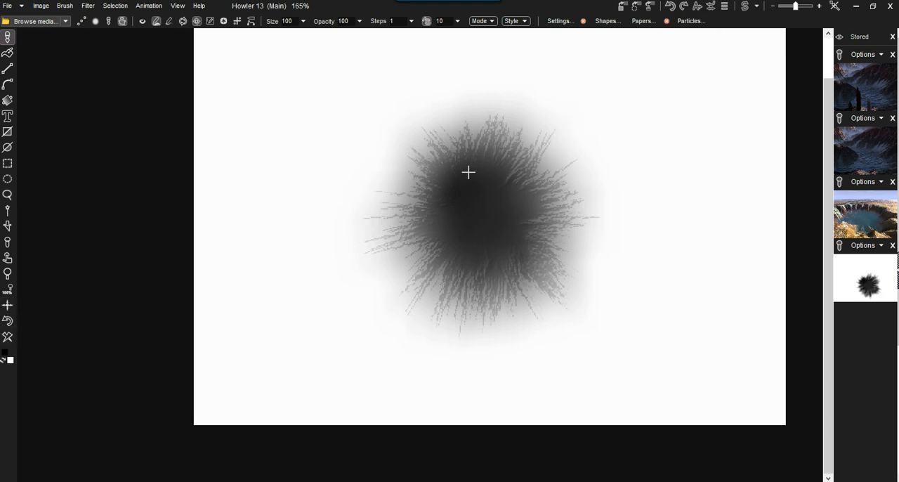
Open the Curves filter and shape the RGB curve with a lower point at 65 / 67 and a pulled-down upper point.
click(88, 5)
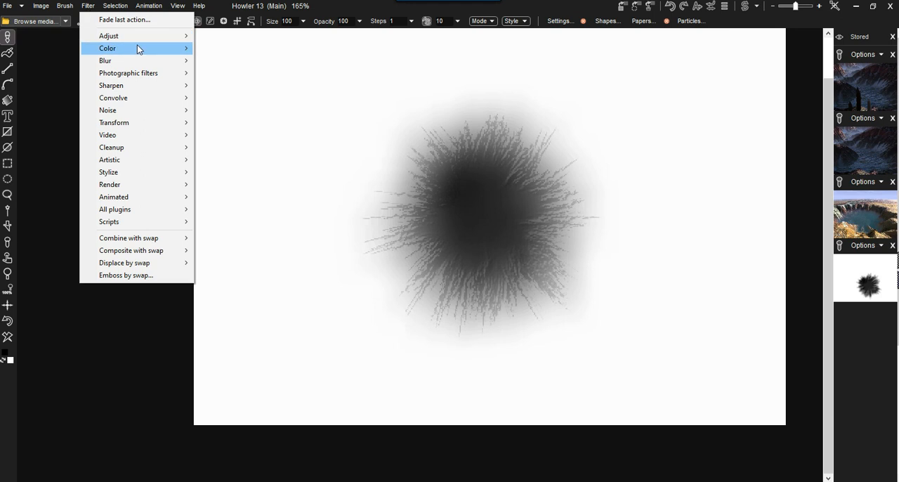
mouse_move(176, 36)
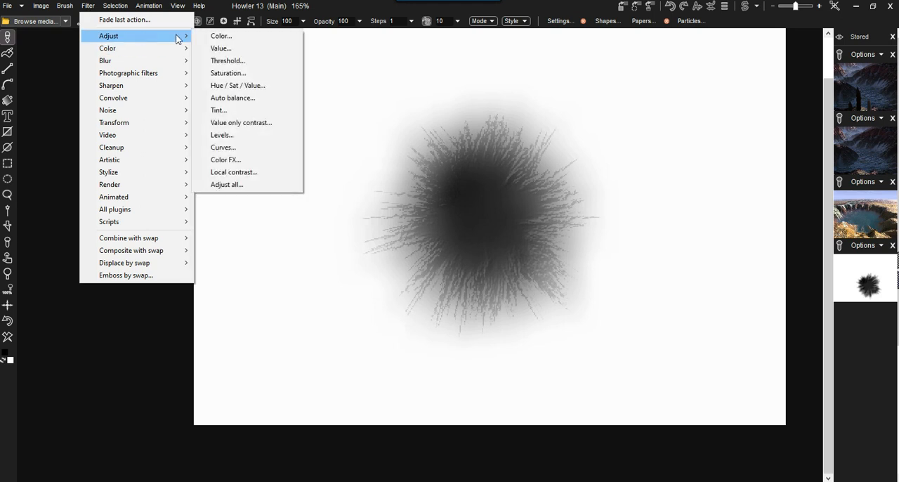
click(260, 149)
drag(453, 135, 232, 78)
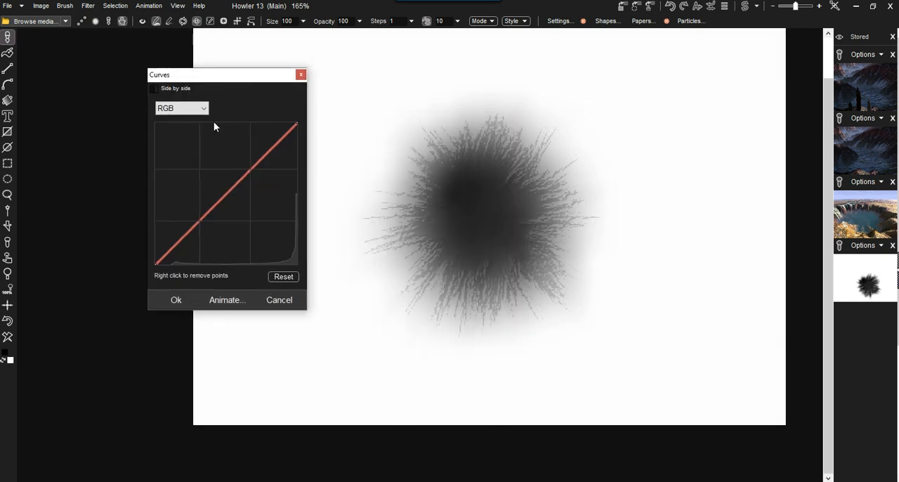
drag(263, 171, 186, 245)
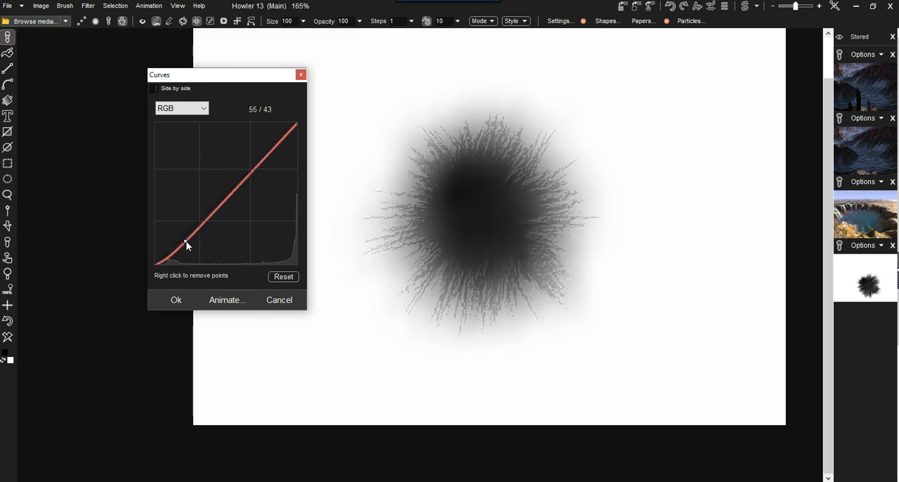
drag(252, 171, 274, 166)
mouse_move(190, 239)
mouse_down()
mouse_move(183, 221)
mouse_move(187, 239)
mouse_move(191, 227)
mouse_up()
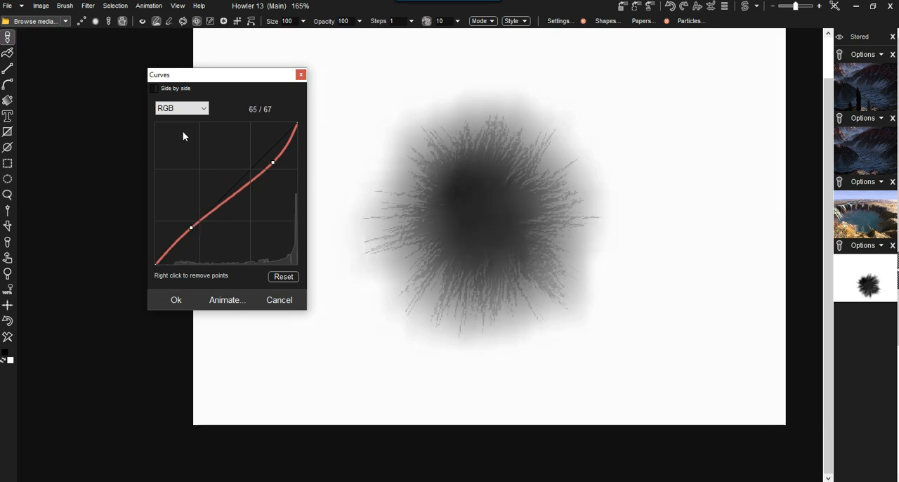
Compare the curve side by side, move its upper point to 198 / 158, and apply it to the splat.
click(176, 88)
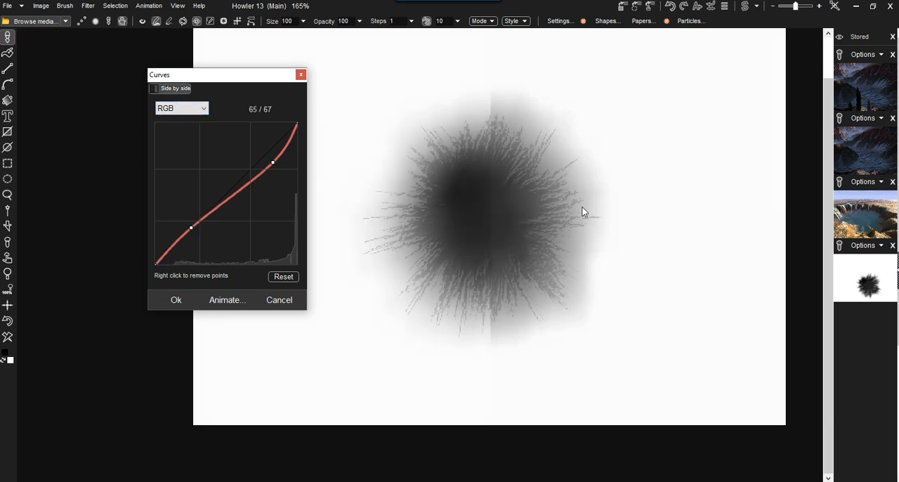
drag(272, 163, 265, 176)
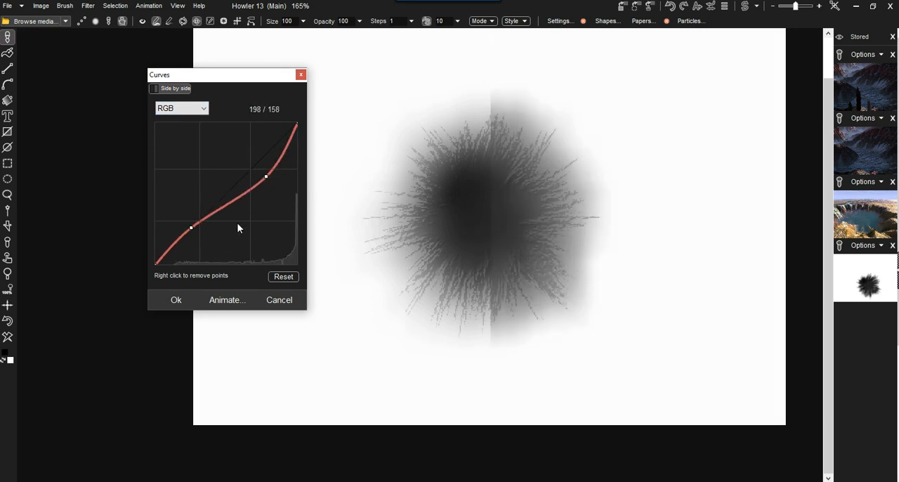
click(176, 300)
scroll(604, 202, up, 3)
scroll(605, 202, down, 3)
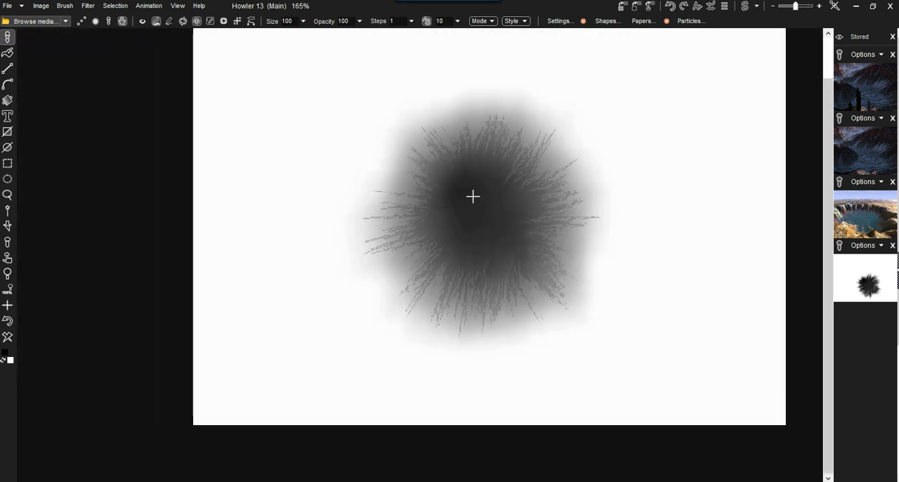
scroll(471, 159, down, 1)
scroll(457, 170, up, 1)
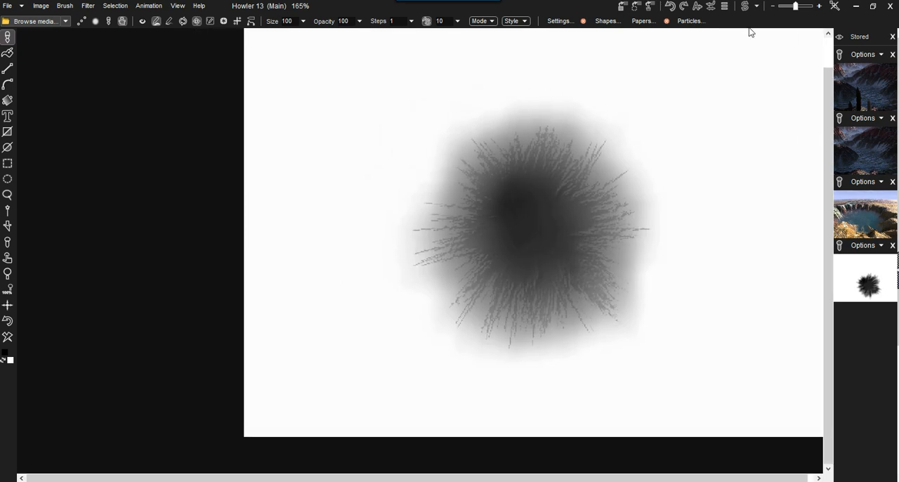
Store a copy of the colored terrain map from the swap page and return to the main canvas.
click(746, 7)
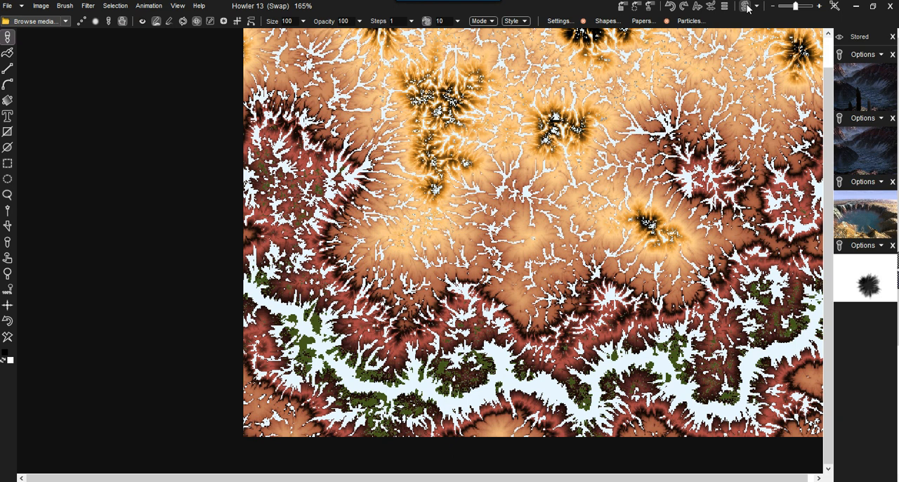
click(618, 9)
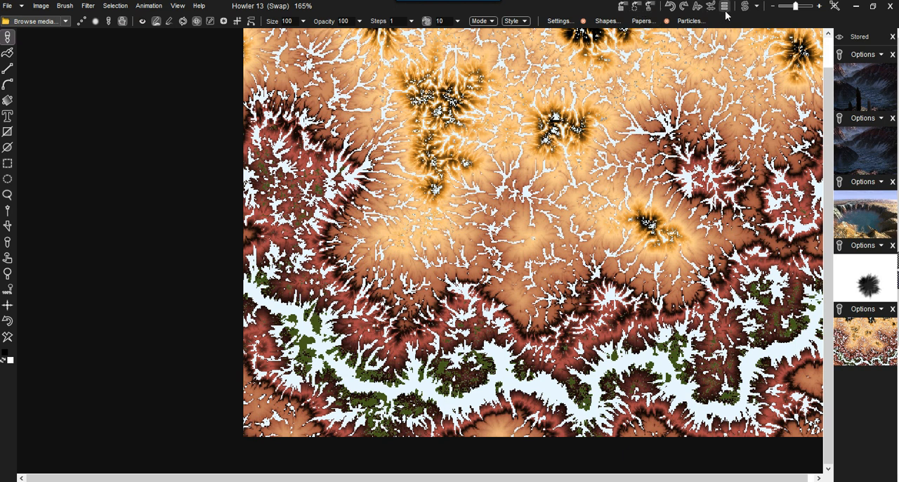
click(747, 6)
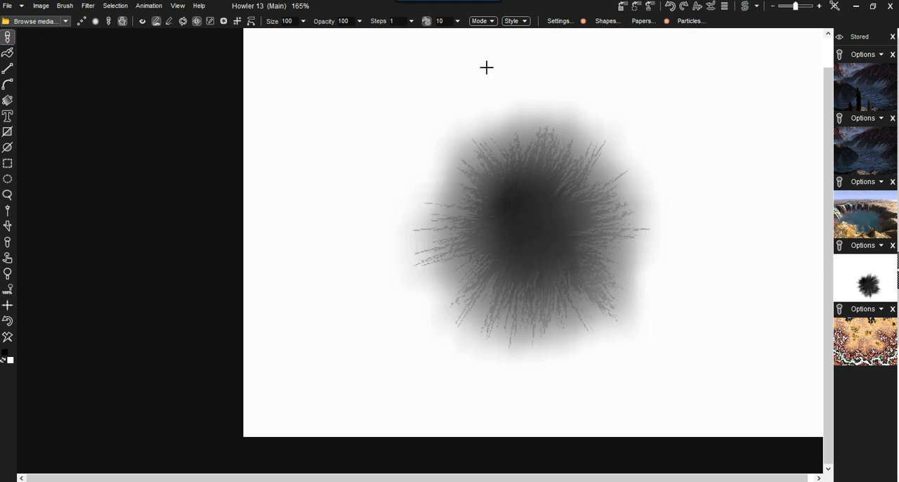
Load the splat into the Puppy Ray GPU renderer and set its quality to Medium quality.
click(88, 6)
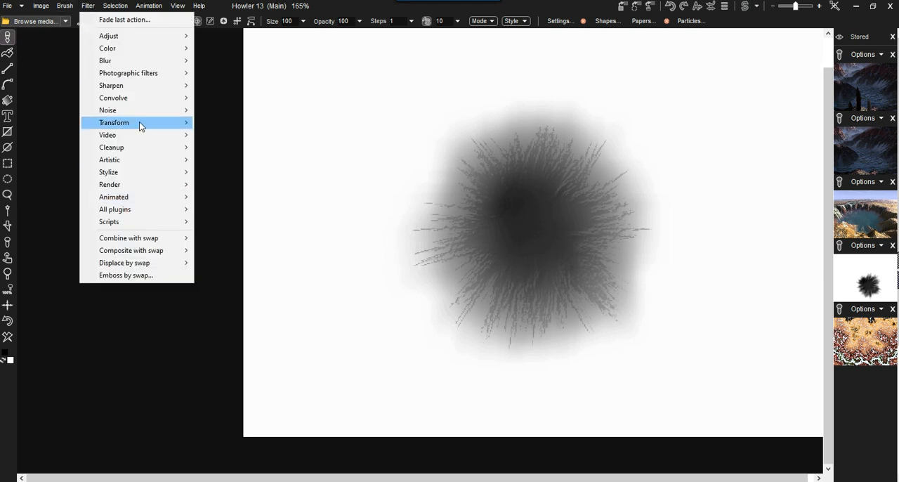
mouse_move(139, 126)
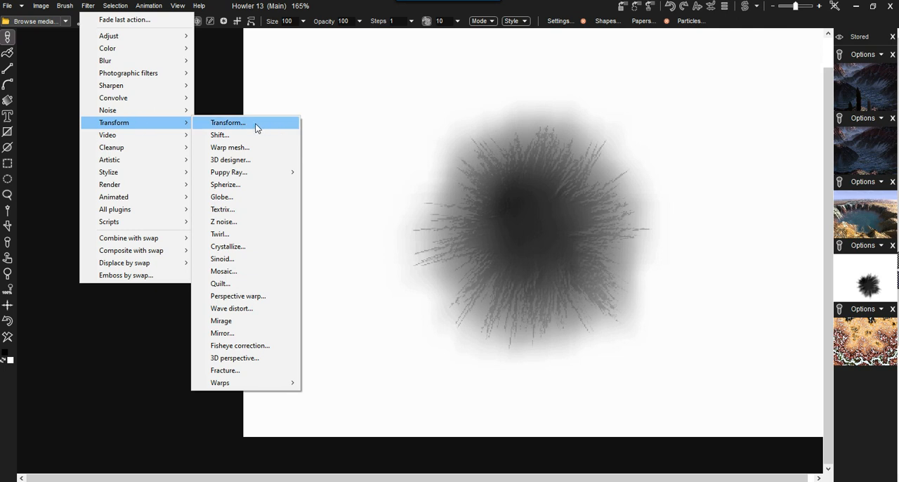
mouse_move(255, 174)
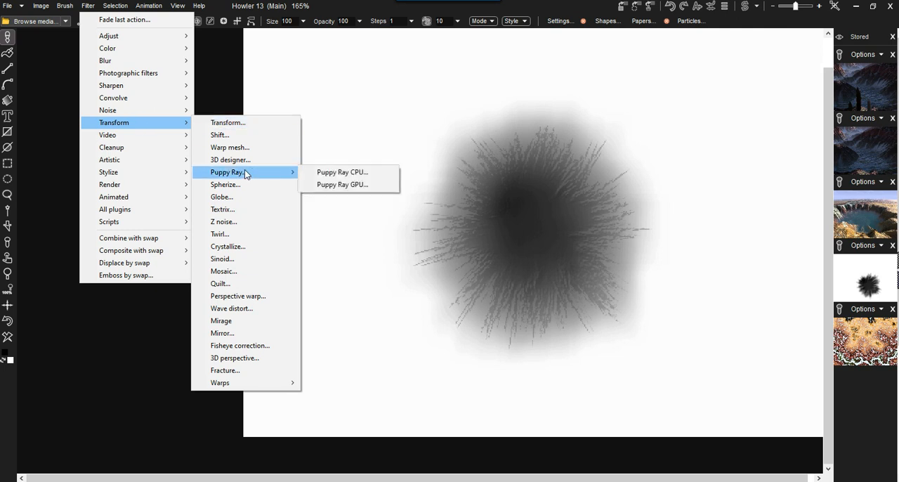
click(342, 184)
mouse_move(398, 95)
mouse_down()
mouse_move(260, 87)
mouse_move(159, 66)
mouse_up()
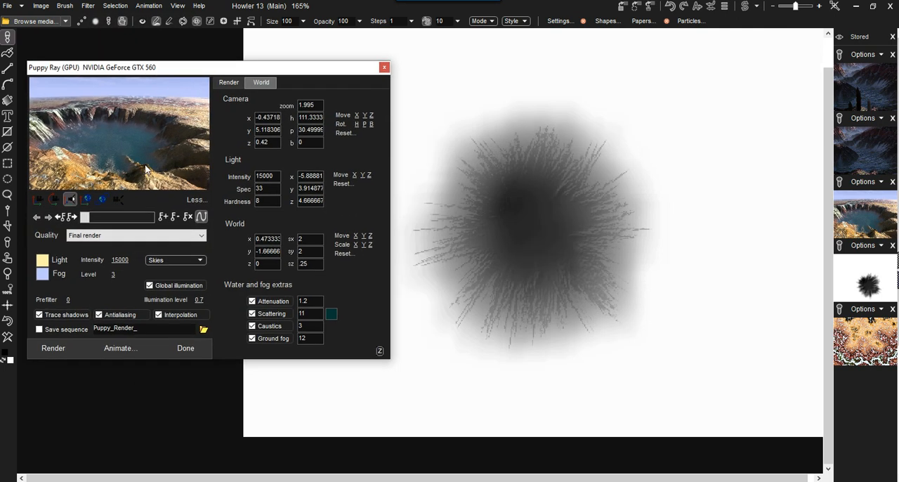
click(95, 237)
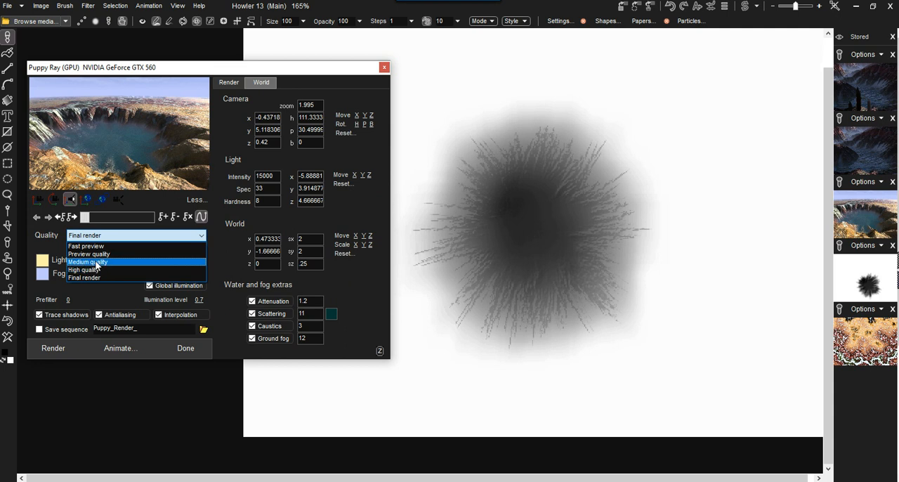
click(97, 262)
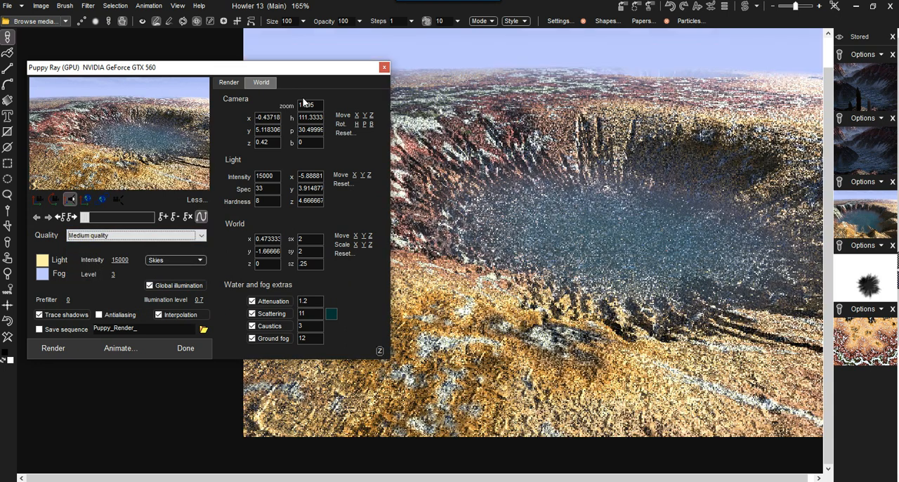
Rotate the camera around the crater and switch off refraction for the water plane.
click(54, 198)
drag(115, 134, 212, 132)
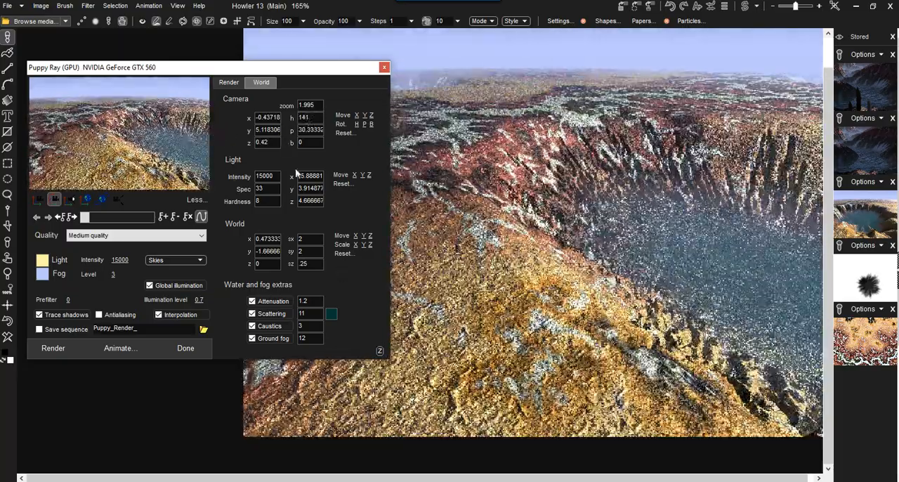
click(232, 82)
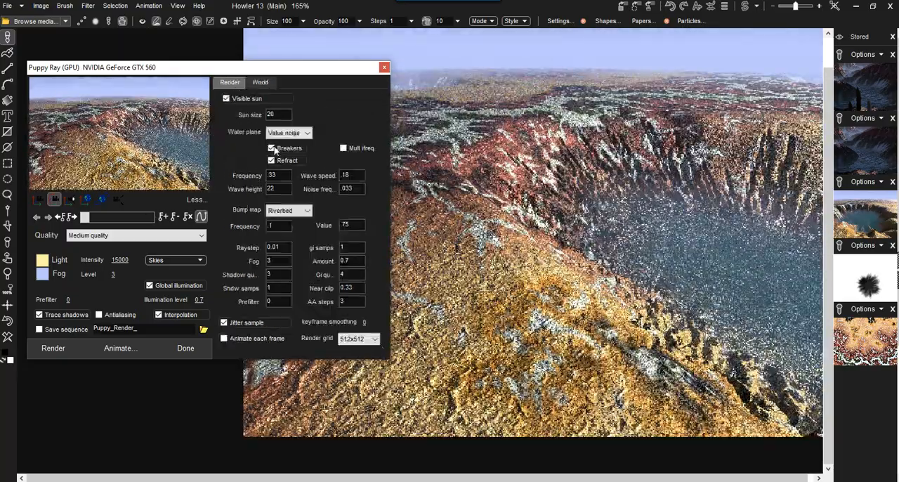
drag(205, 157, 61, 118)
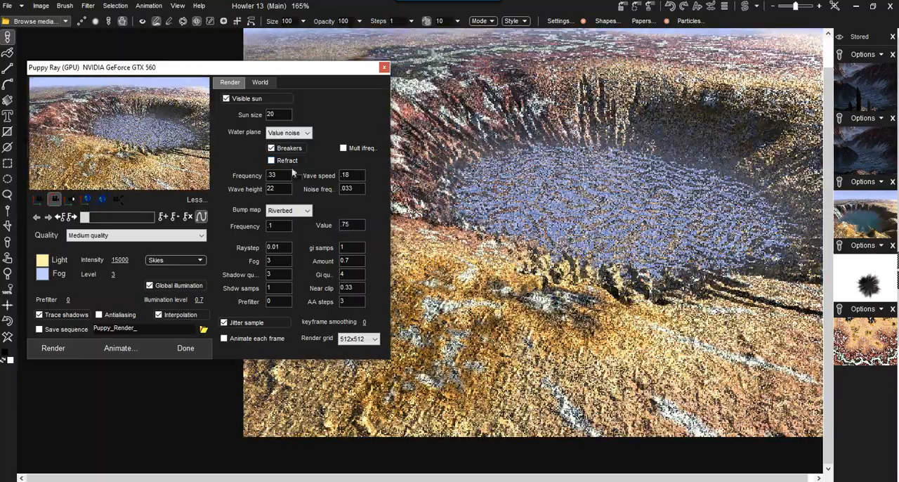
Set the water's wave height to 0 and rotate the camera towards the crater's outer slope.
double_click(284, 190)
text(2)
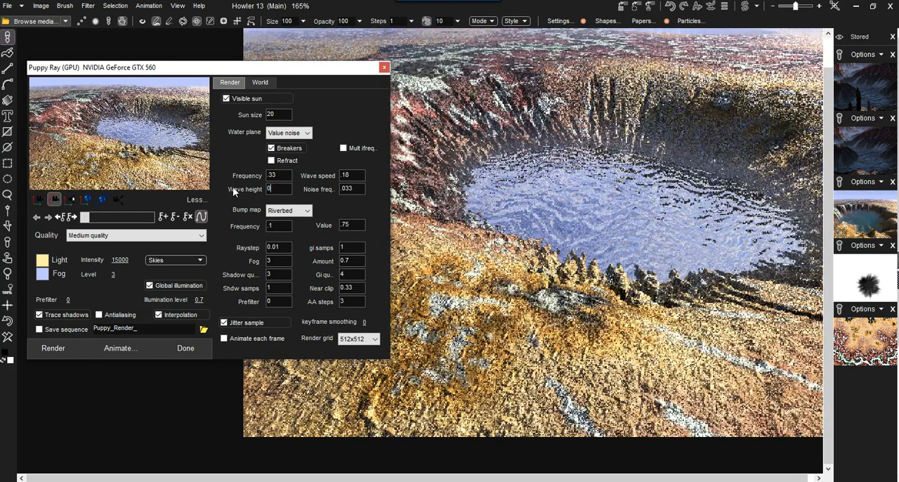
text(0)
drag(114, 121, 207, 132)
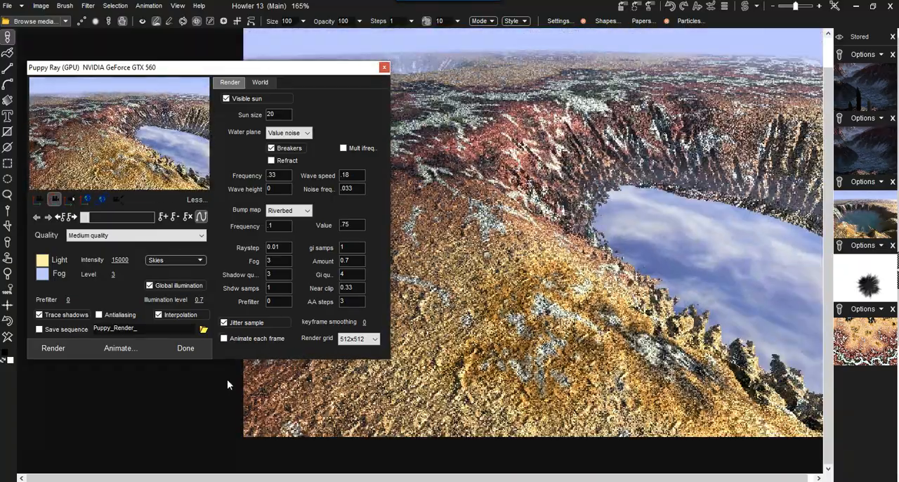
Finish the crater render and store a copy of it.
click(185, 350)
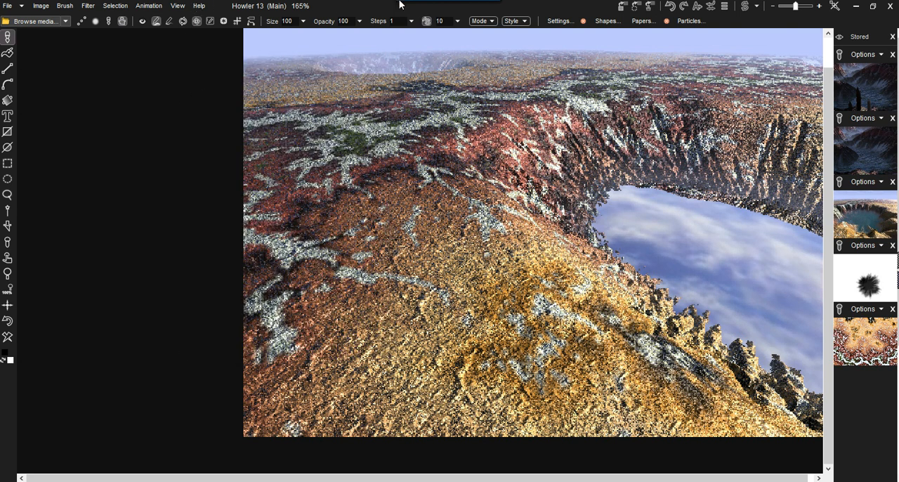
click(623, 8)
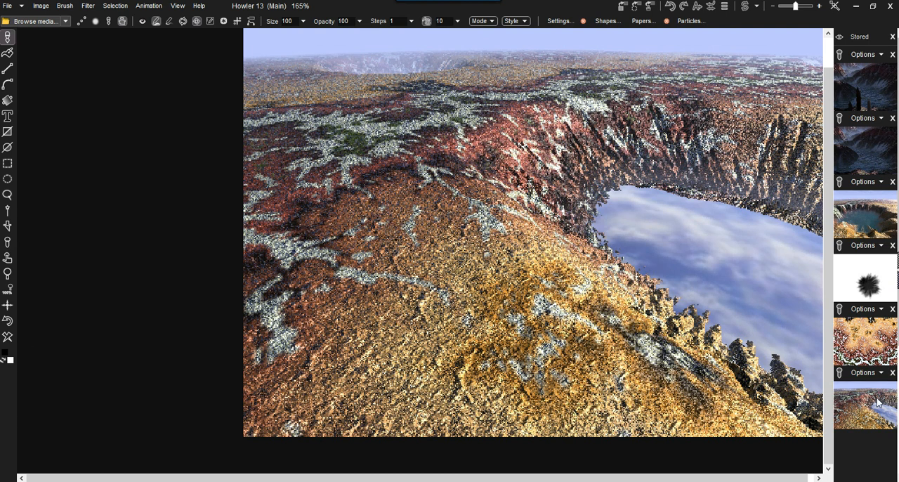
Recall the stored terrain map, both crater lake renders and the black splat in turn to compare them.
click(871, 346)
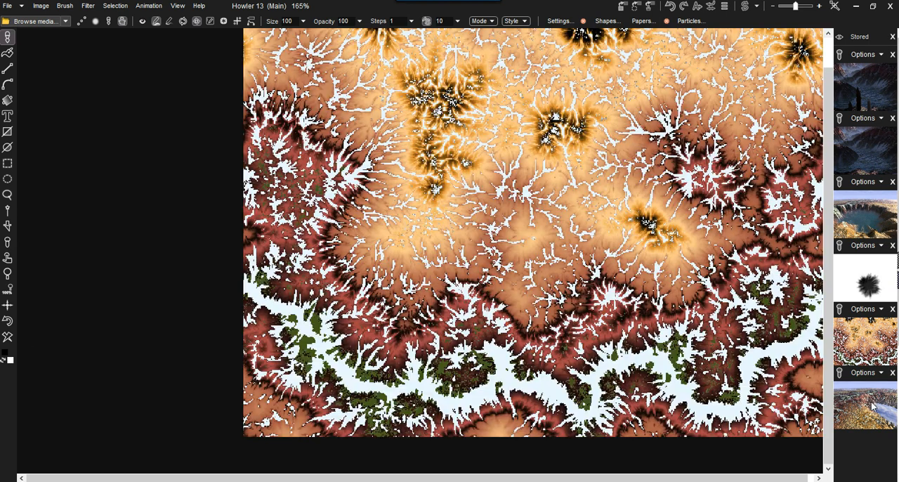
click(872, 406)
click(873, 223)
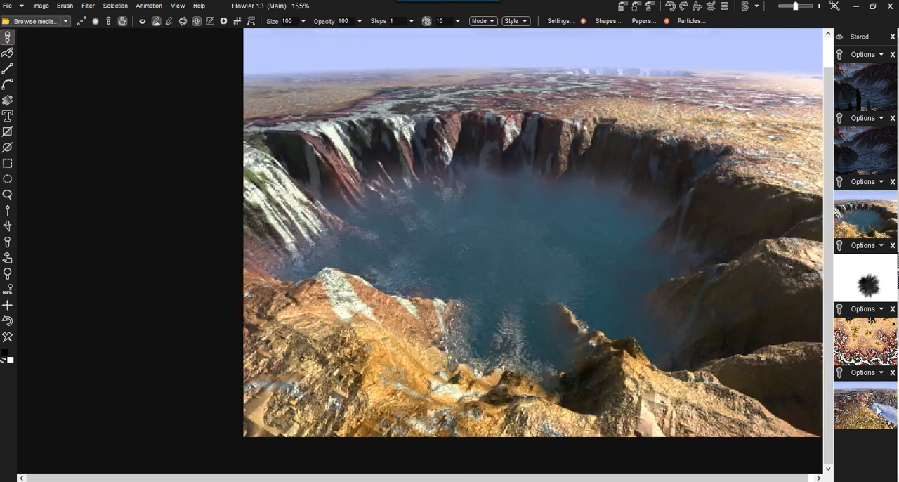
click(878, 404)
click(871, 282)
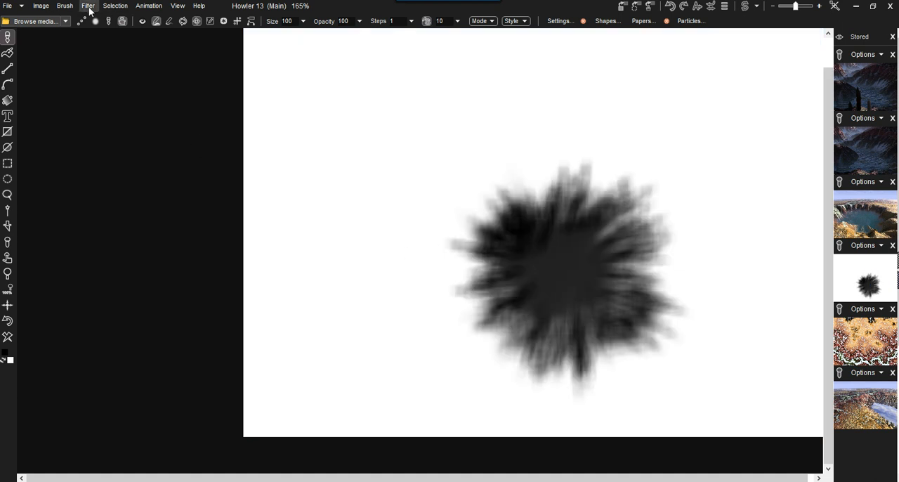
Undo the recalled images and the render to bring back the curve-adjusted gray splat.
click(8, 321)
click(8, 321)
click(8, 321)
click(8, 321)
click(8, 321)
click(8, 321)
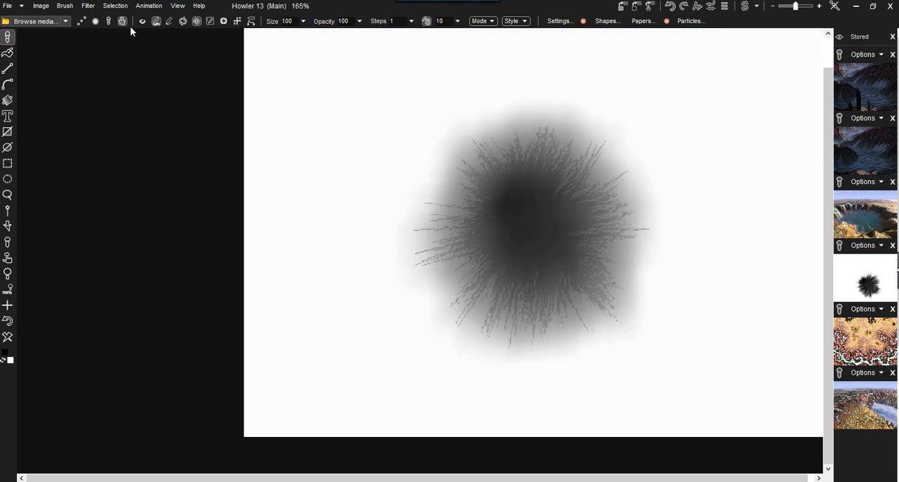
Store a copy of the gray splat and open the image in 3D Designer with the heading set to 10.
click(623, 8)
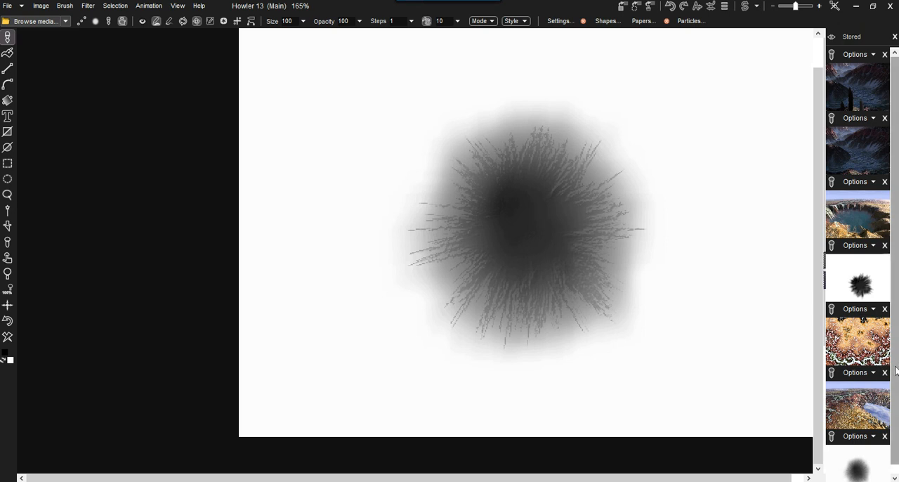
scroll(896, 364, down, 1)
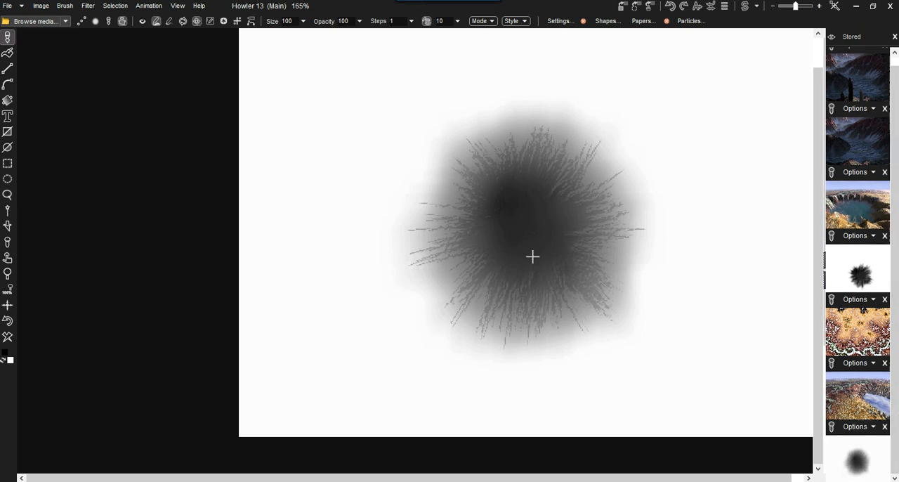
click(88, 6)
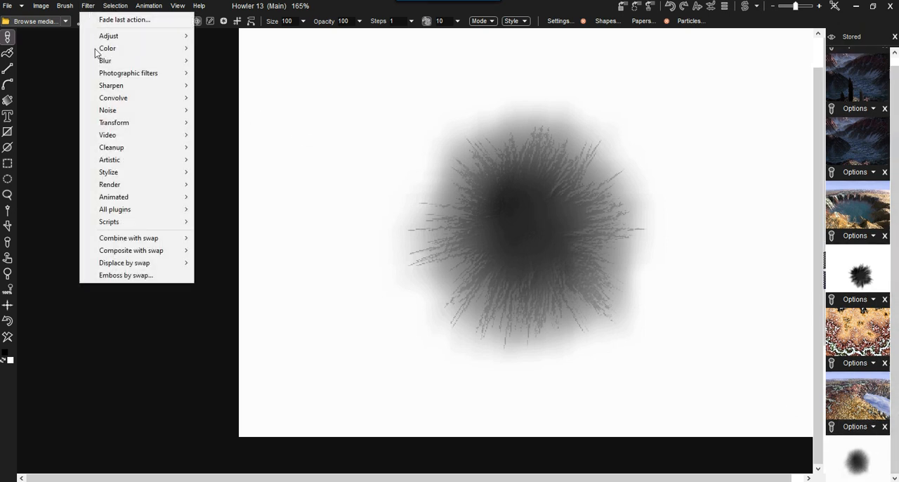
mouse_move(120, 122)
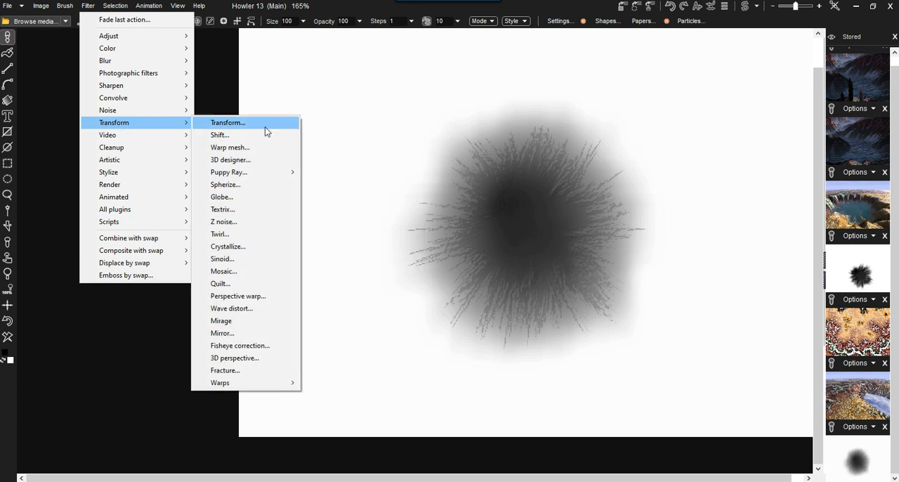
click(220, 161)
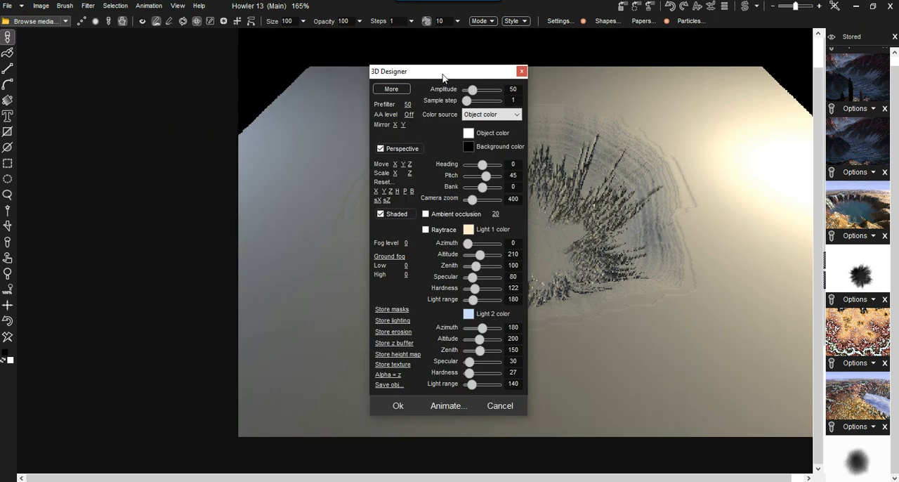
drag(443, 77, 189, 70)
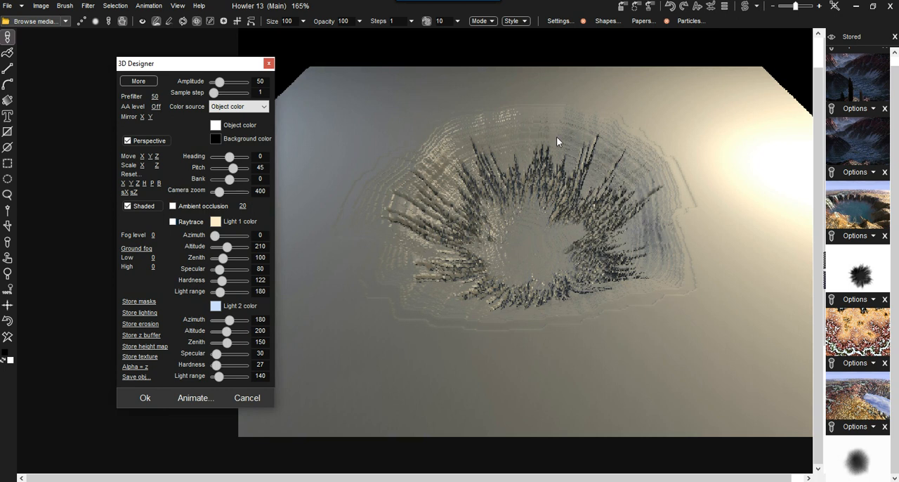
drag(230, 157, 232, 163)
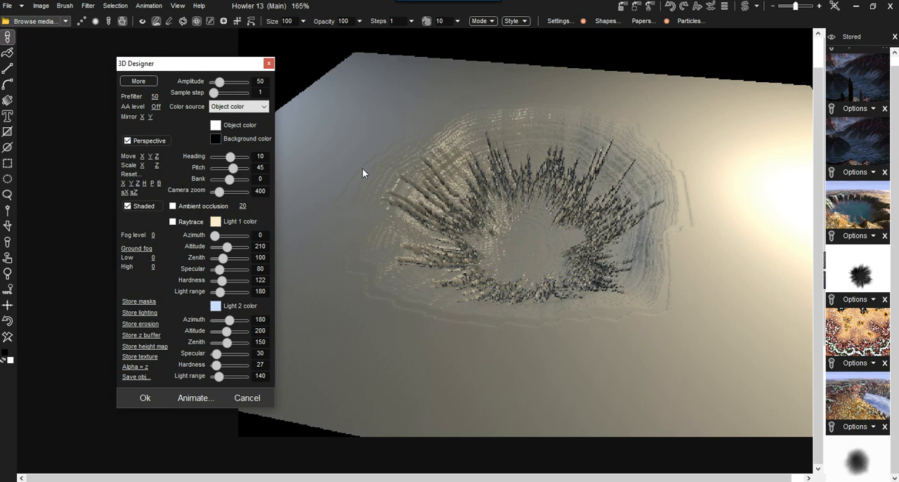
Erode the terrain with erosion 100, rainfall 44, maximum run length 3000, sediment 19 and sediment amount 85.
click(138, 81)
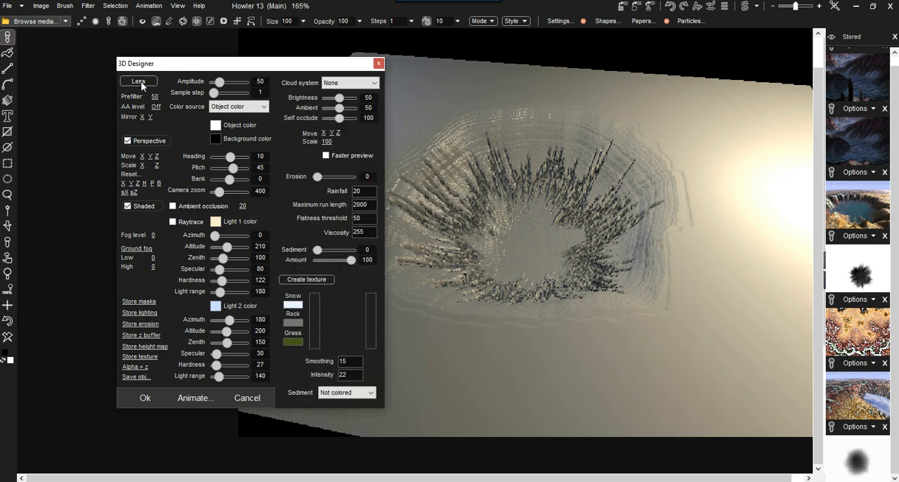
drag(344, 178, 353, 178)
double_click(366, 194)
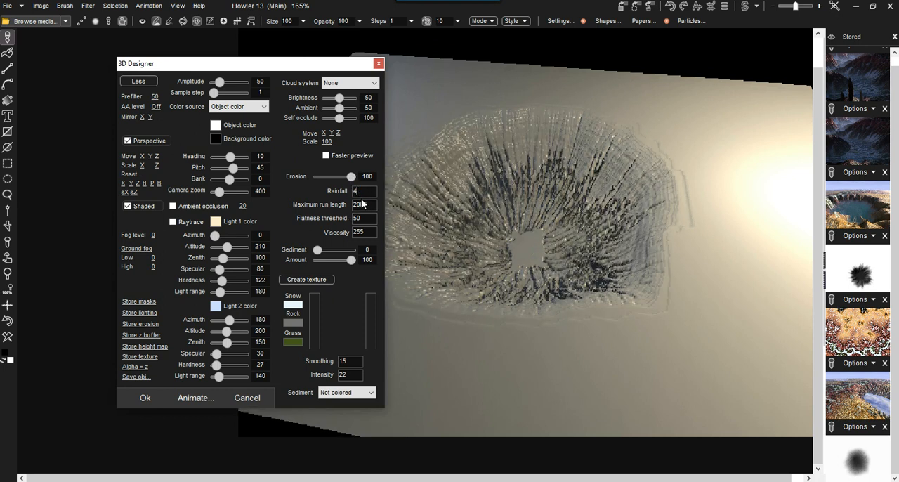
text(44)
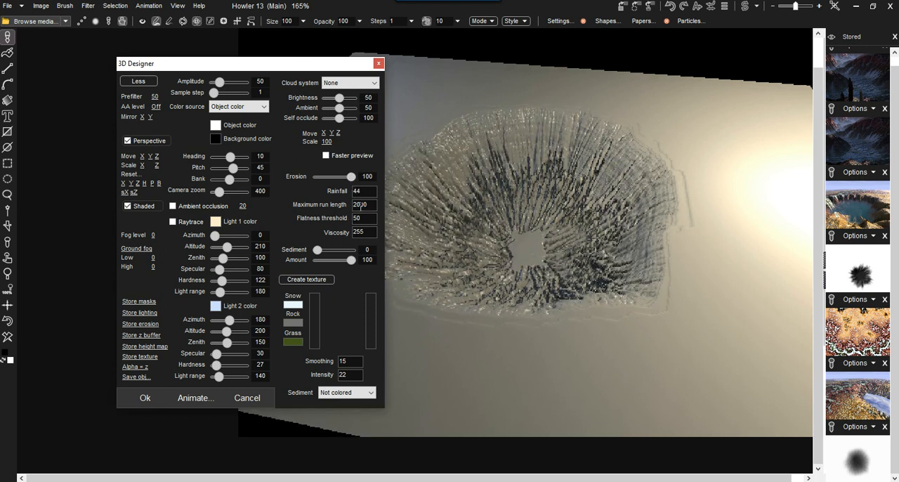
drag(358, 205, 344, 207)
text(3)
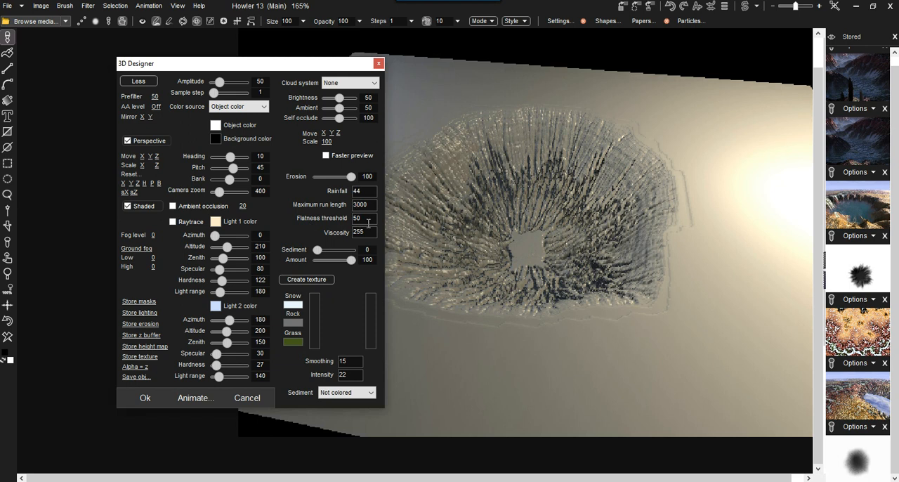
drag(318, 250, 346, 262)
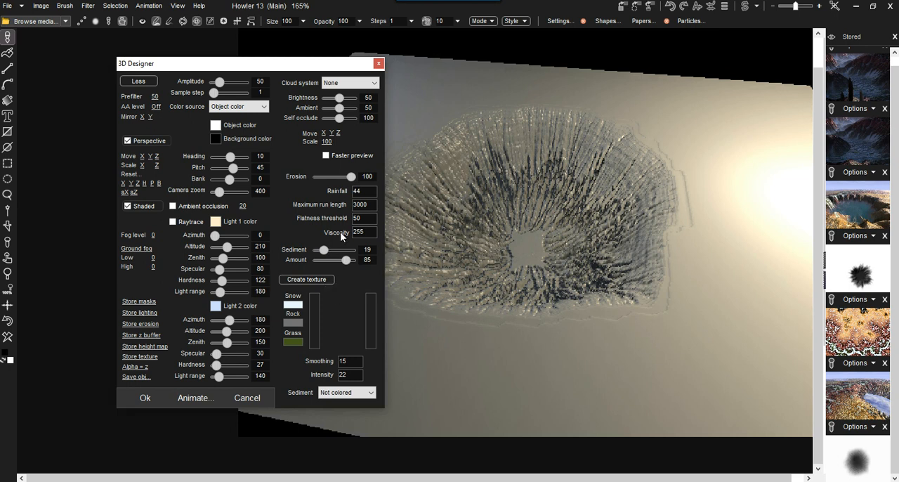
Create a snow, rock and grass texture for the terrain, lowering the snow level and raising the grass level.
click(313, 280)
click(488, 283)
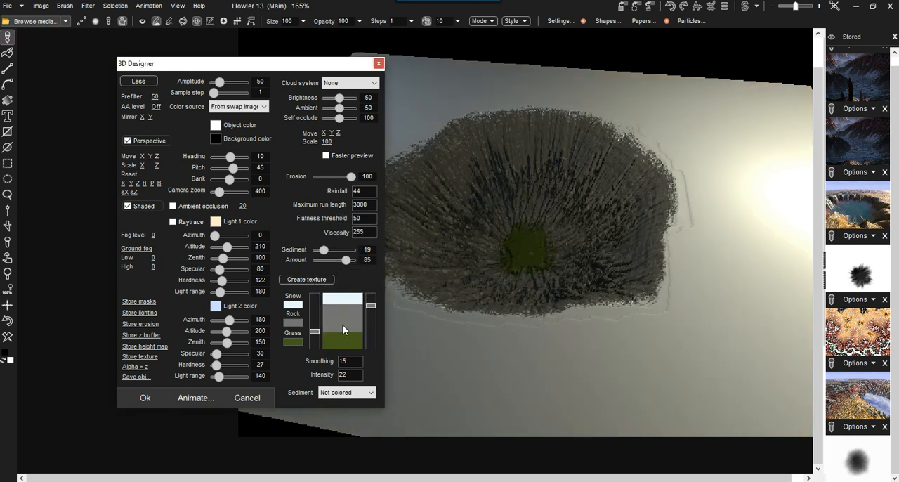
drag(371, 313, 325, 307)
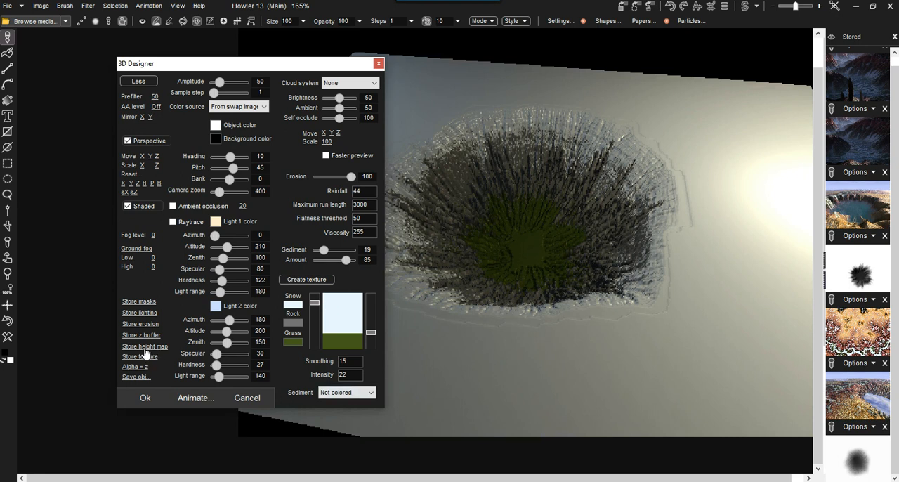
Store the eroded height map and its texture, and leave 3D Designer without applying the render.
click(143, 350)
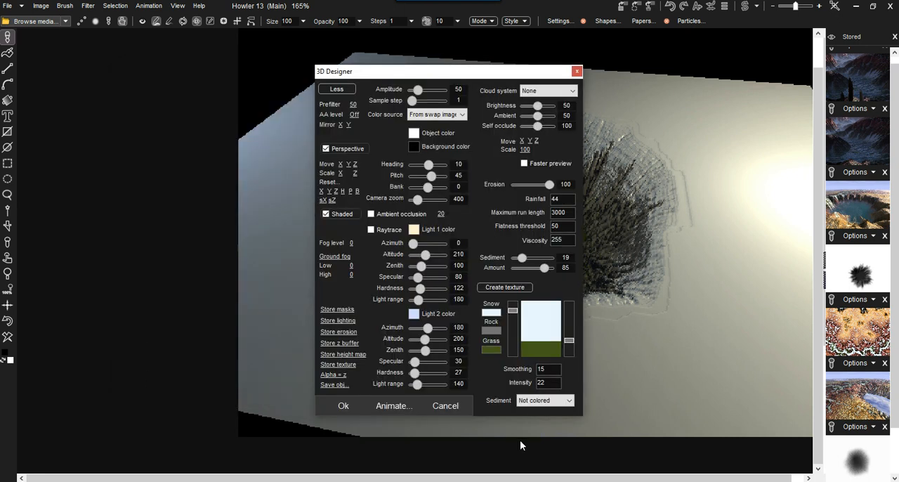
click(338, 365)
click(444, 406)
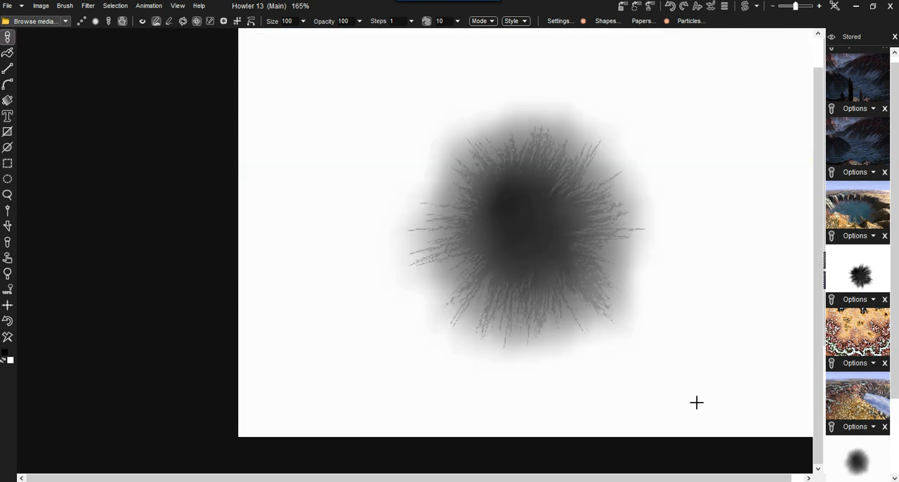
Recall the stored eroded height map into the main image and check the texture in the swap image.
scroll(897, 429, down, 2)
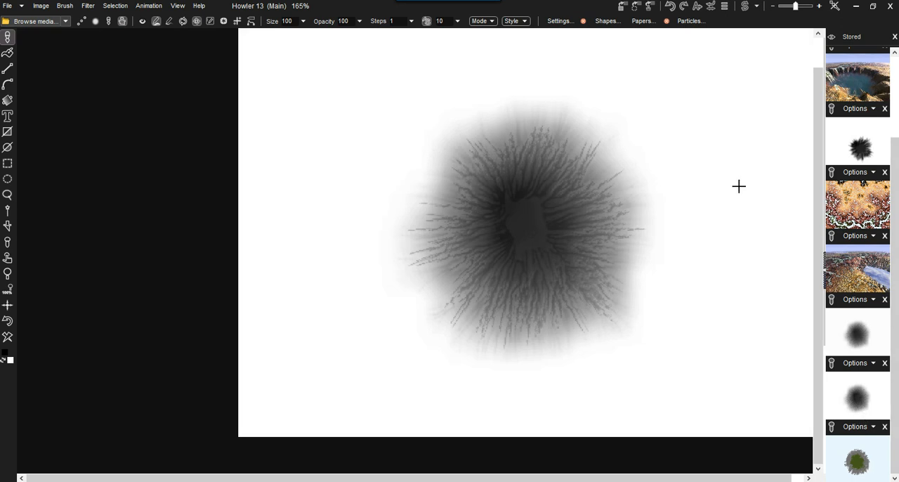
click(746, 7)
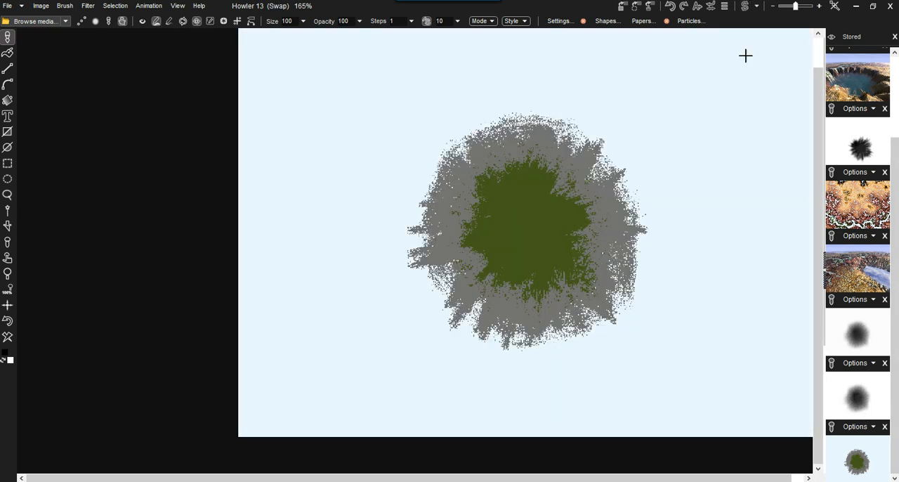
click(746, 7)
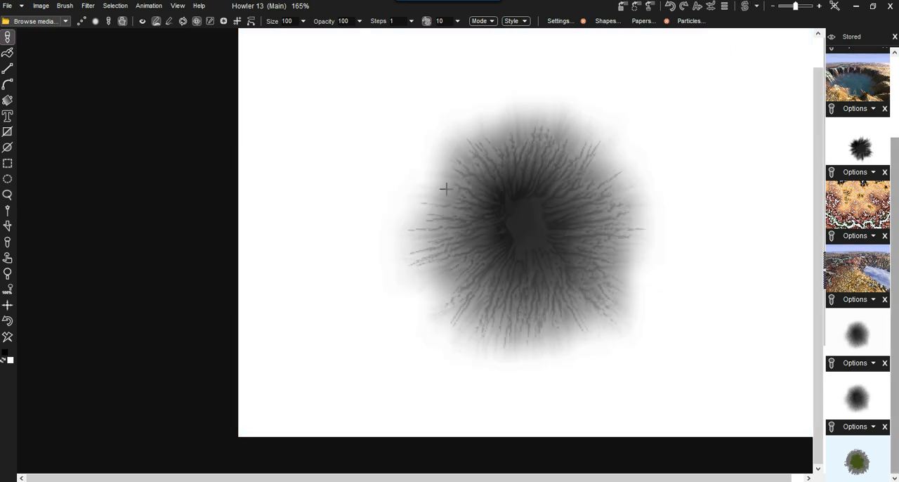
Open the GPU version of Puppy Ray and render the eroded crater terrain.
click(88, 7)
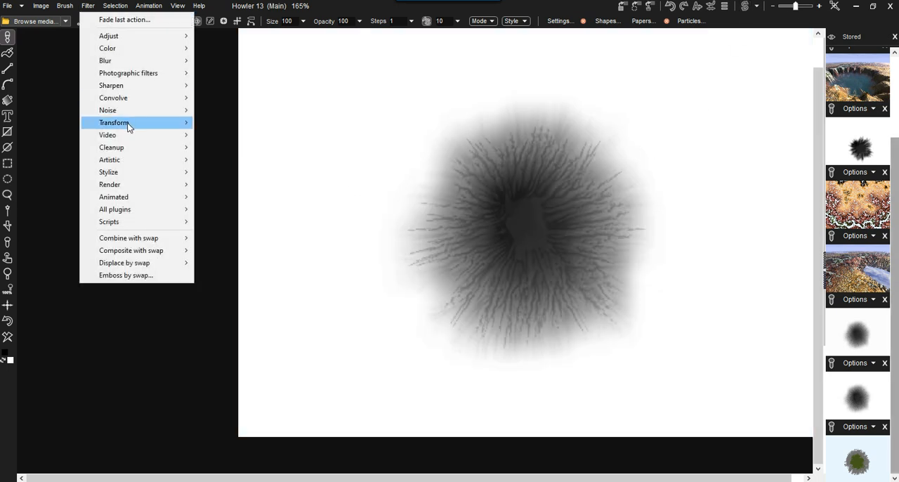
mouse_move(130, 125)
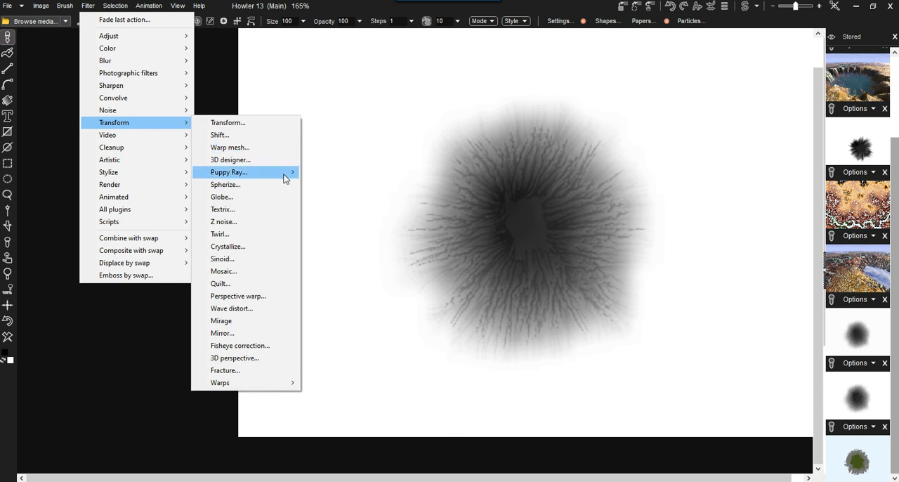
mouse_move(287, 181)
click(342, 184)
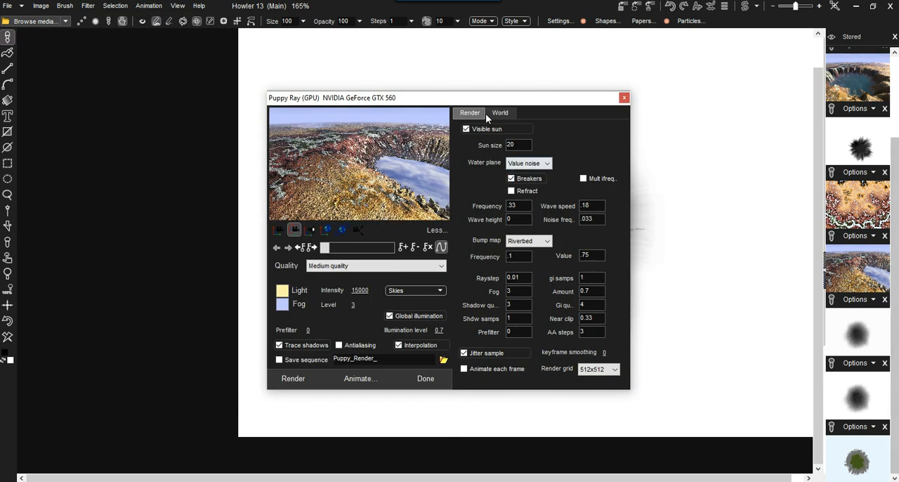
drag(473, 100, 269, 55)
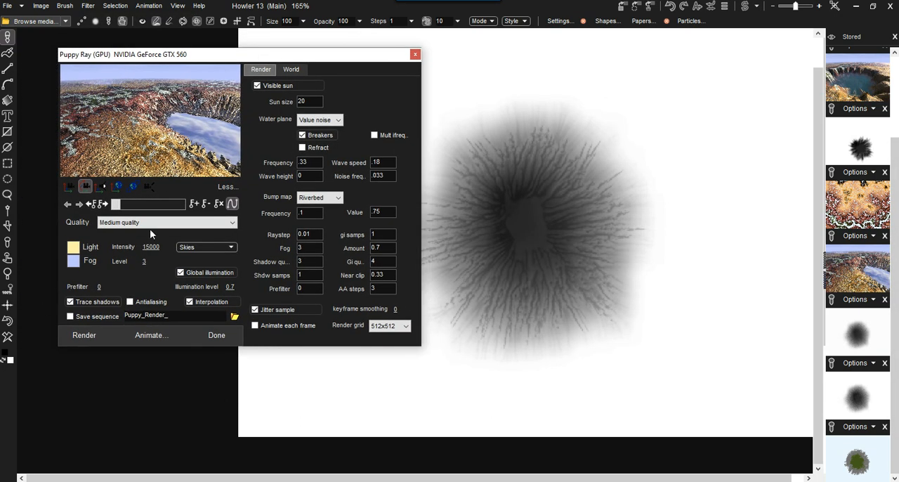
click(82, 336)
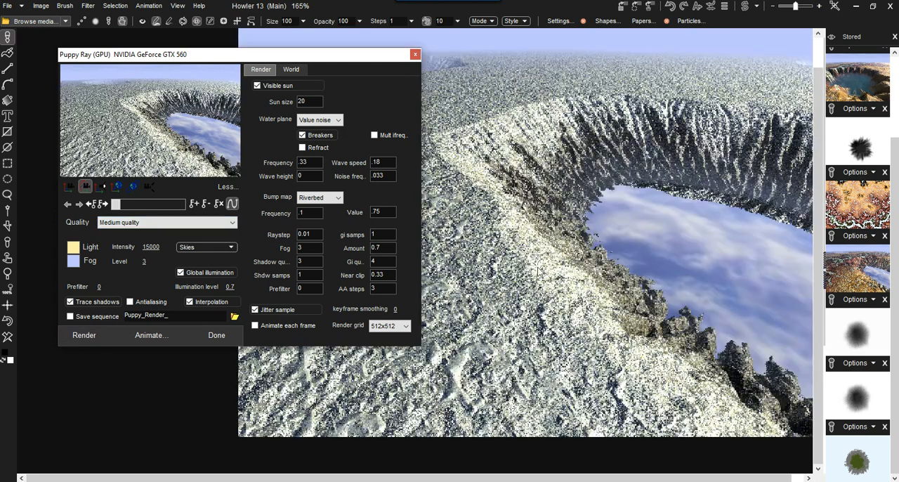
Rotate the camera to bring the crater lake into view and set the terrain's bump map to None.
click(84, 187)
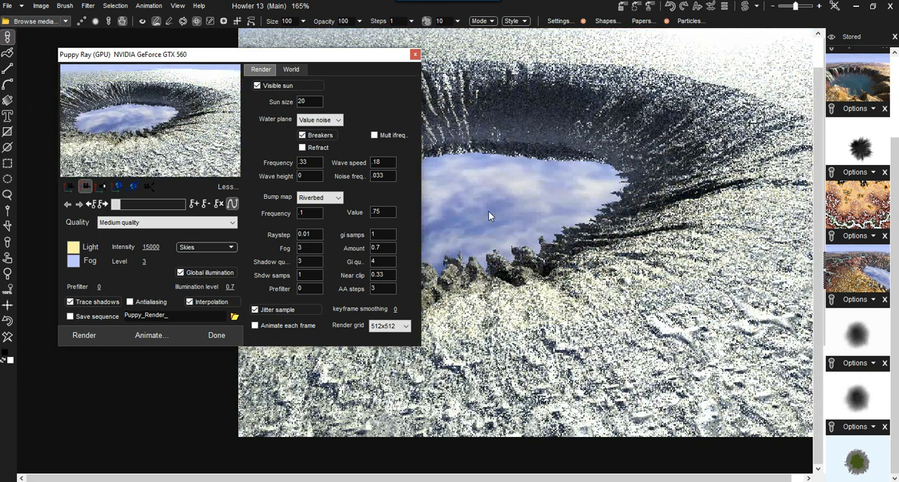
click(320, 198)
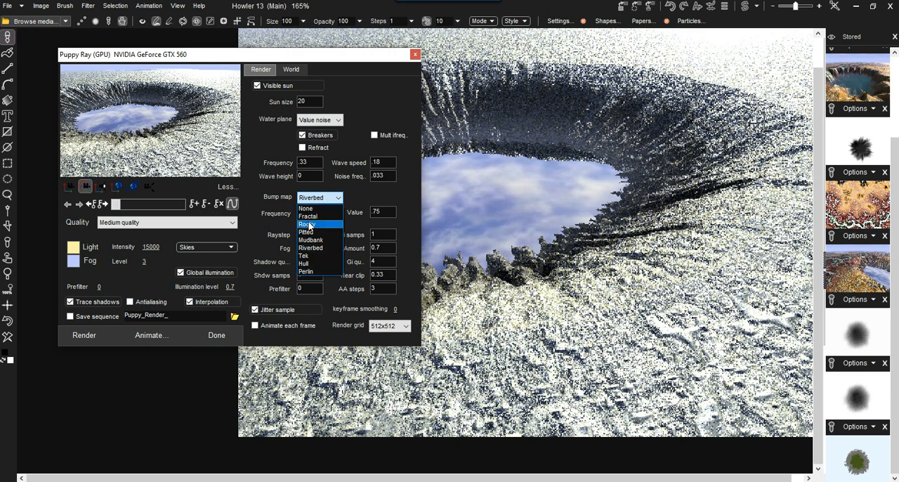
click(320, 208)
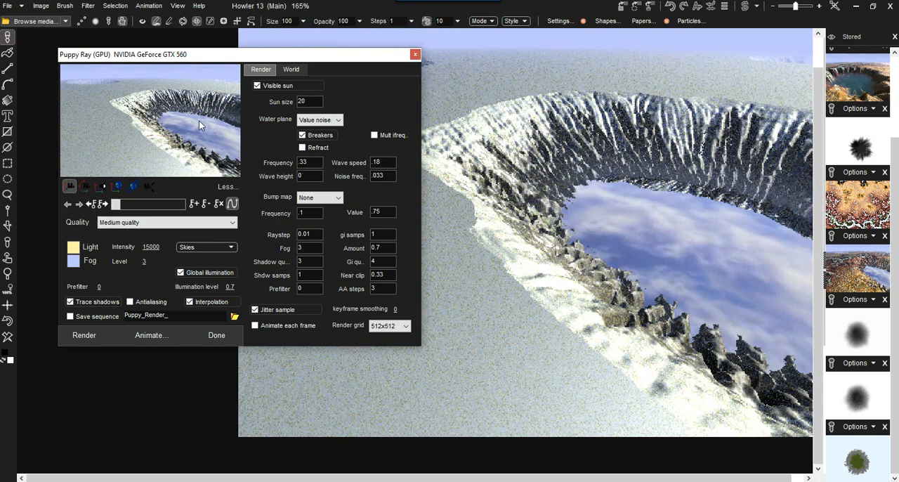
Reposition the light, tilt the camera up to include more sky, and move the camera to reframe the crater lake.
click(102, 188)
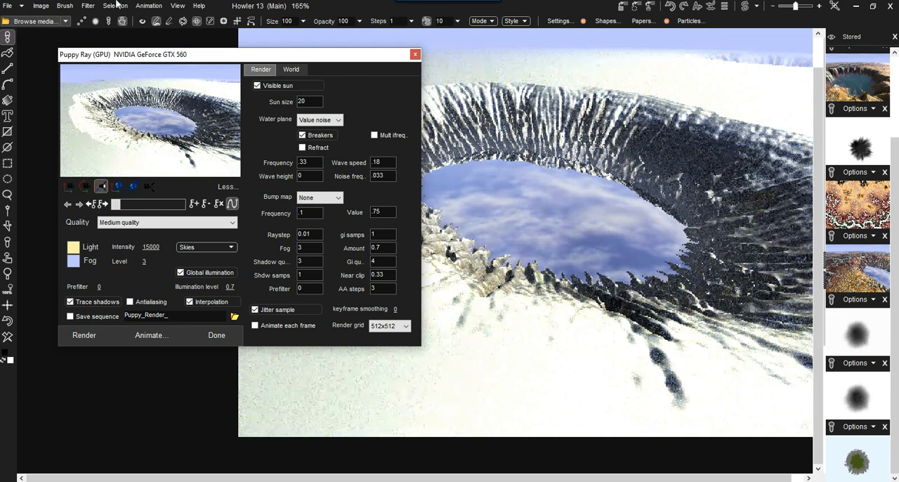
drag(84, 27, 82, 114)
click(86, 187)
drag(155, 109, 143, 178)
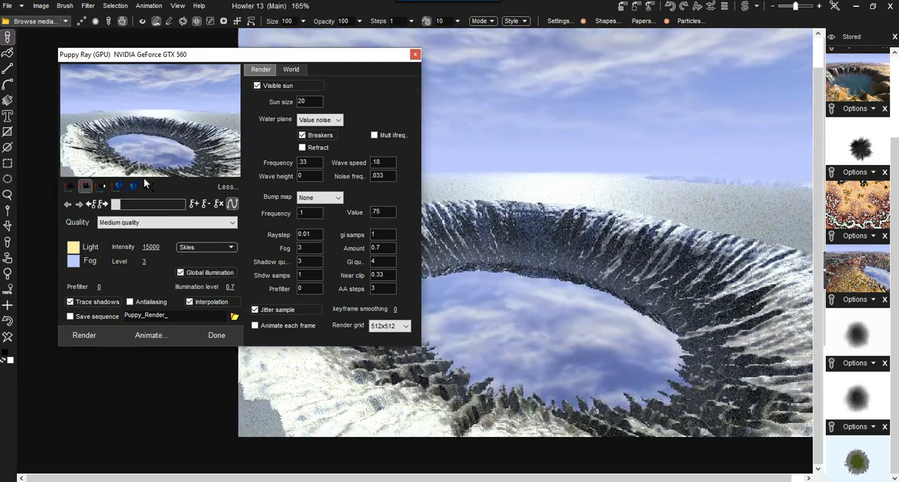
click(69, 186)
drag(145, 141, 133, 118)
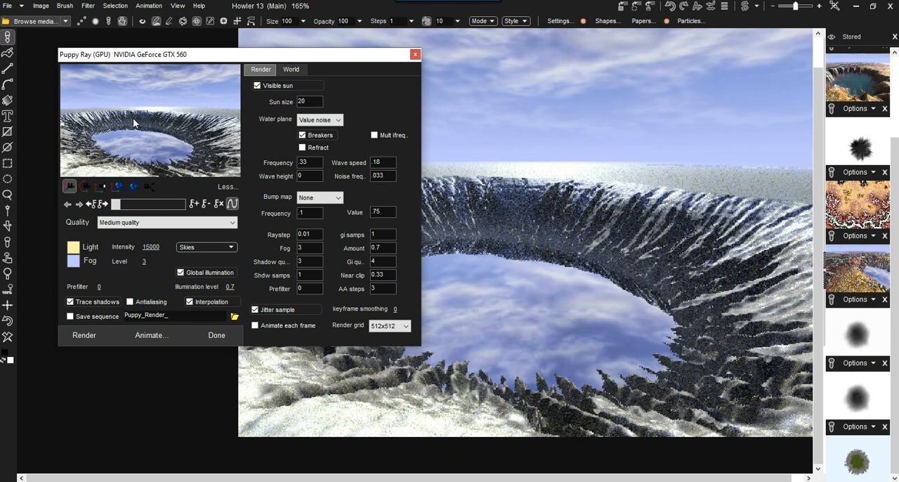
Enable refraction for the water plane, set its wave height to 2 and render the scene.
click(302, 146)
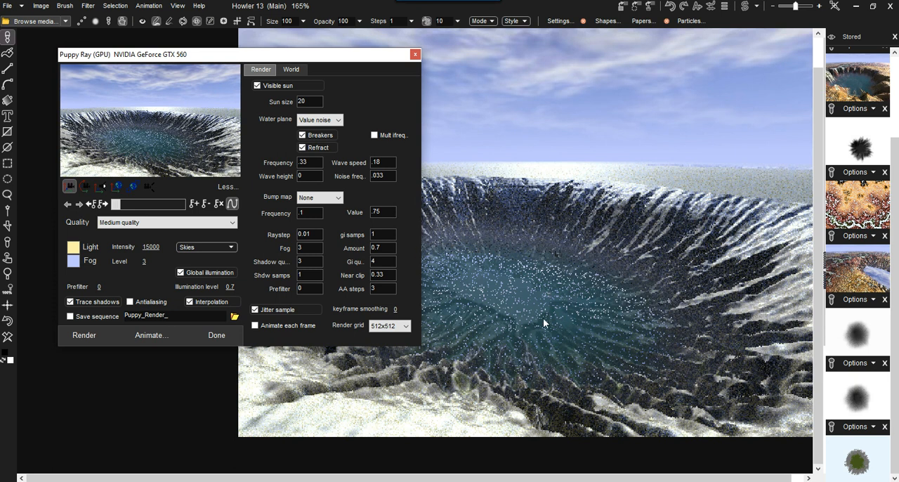
click(292, 69)
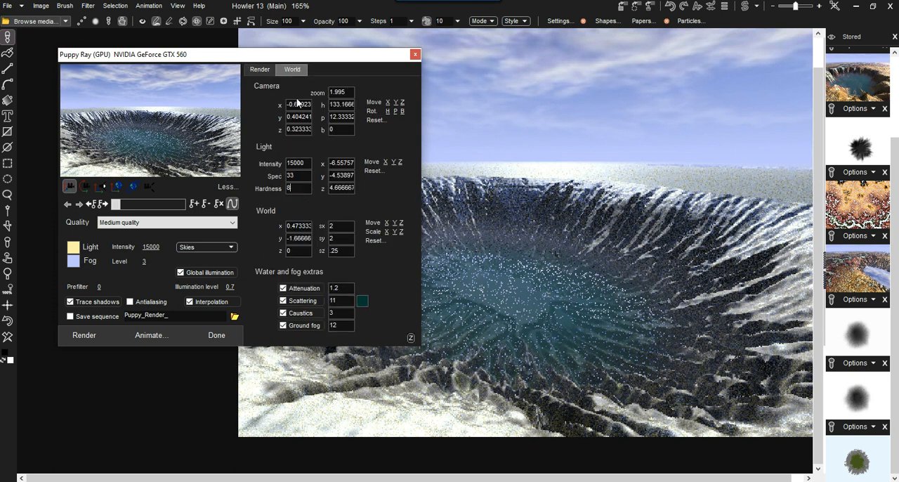
click(263, 69)
drag(307, 176, 287, 174)
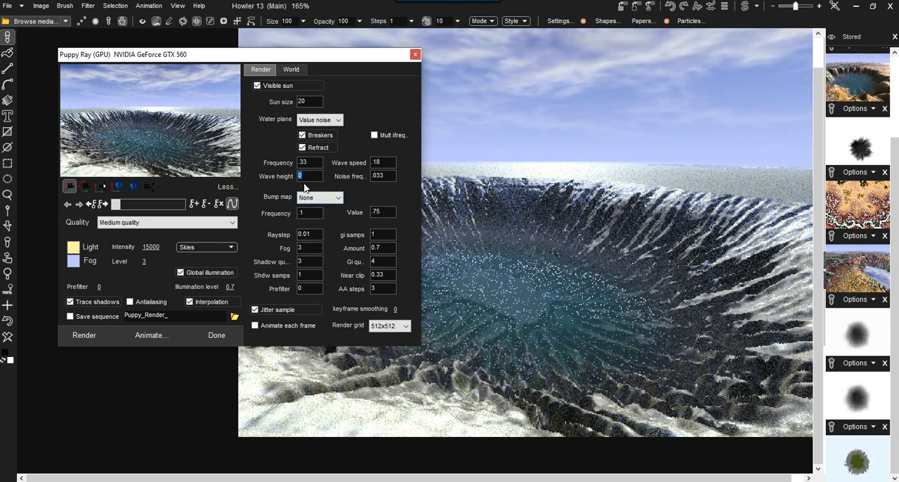
text(2)
click(70, 336)
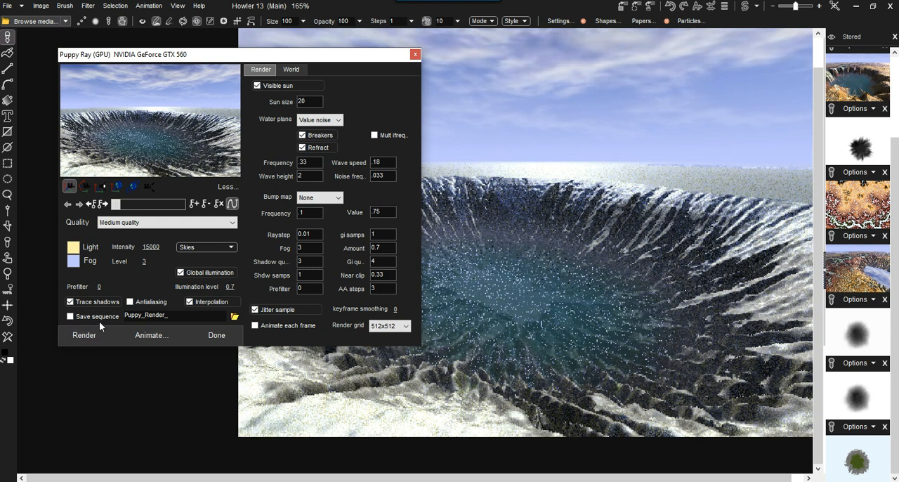
Set the water's frequency to .44 and noise frequency to .022, and render again.
click(308, 162)
text(.44)
double_click(378, 175)
text(.022)
click(84, 334)
Set the water's scattering and caustics values to 22 each and render the scene.
click(292, 69)
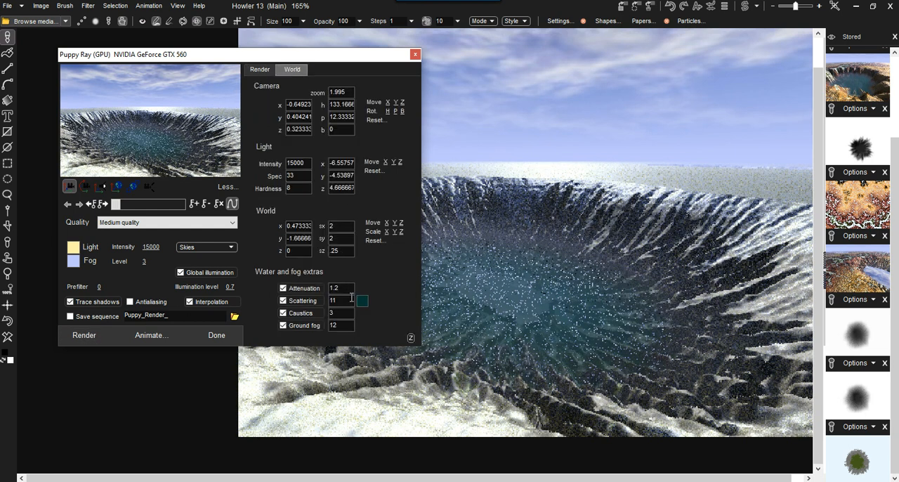
text(33)
key(Return)
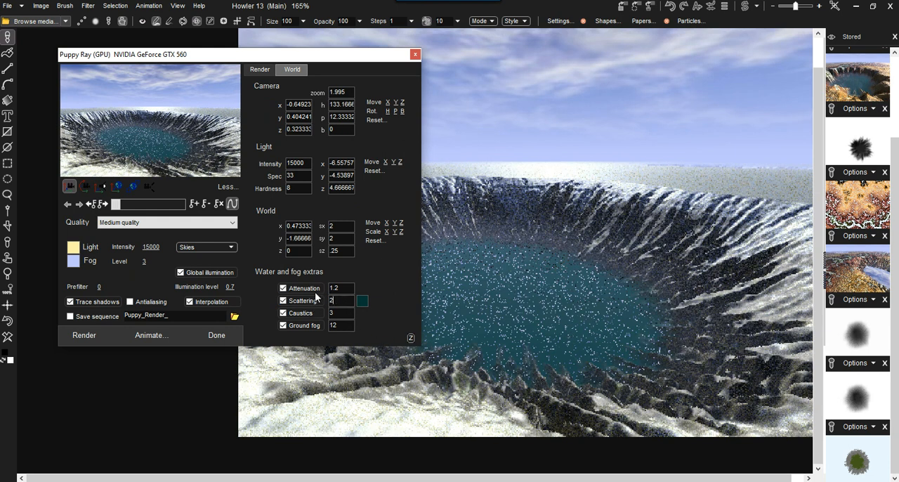
drag(342, 314, 329, 314)
text(22)
click(84, 335)
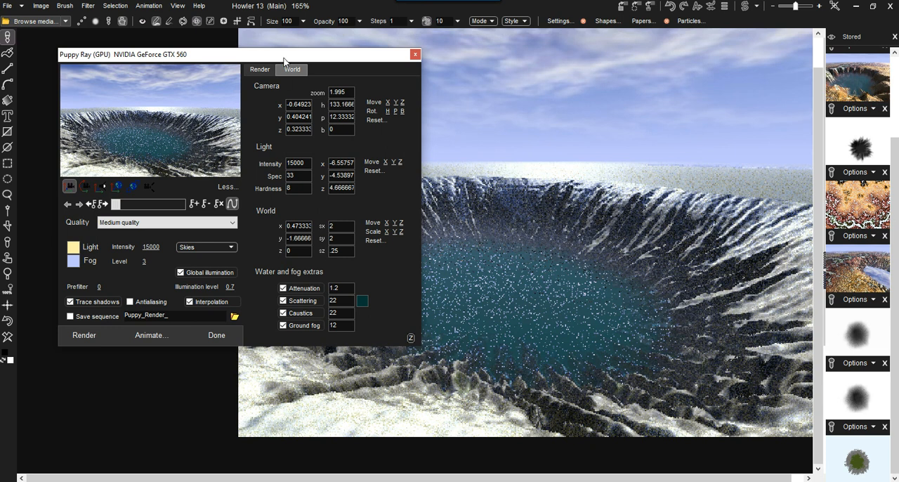
Try the High quality render preset with the raystep reduced to 0.001.
click(257, 70)
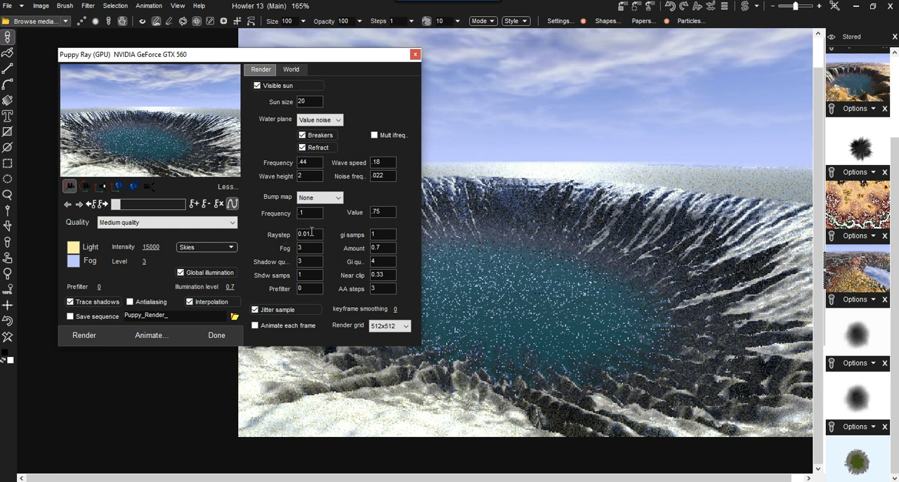
click(127, 223)
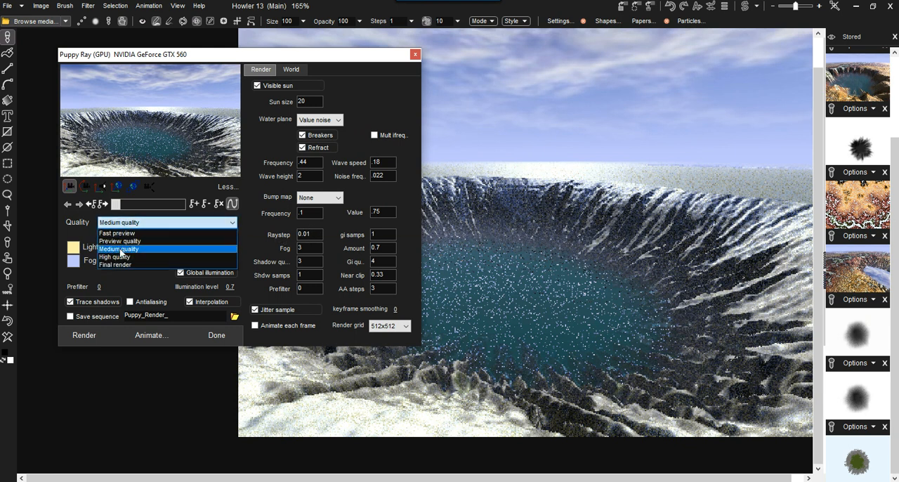
click(116, 258)
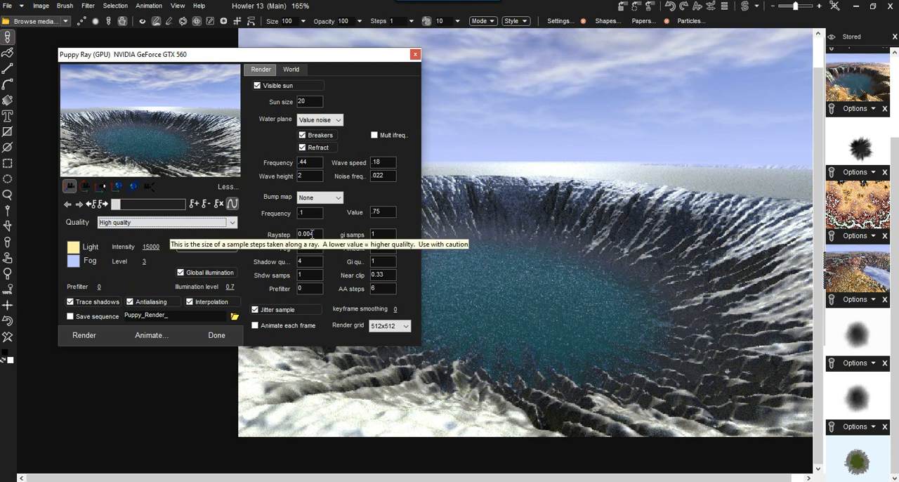
drag(311, 234, 316, 233)
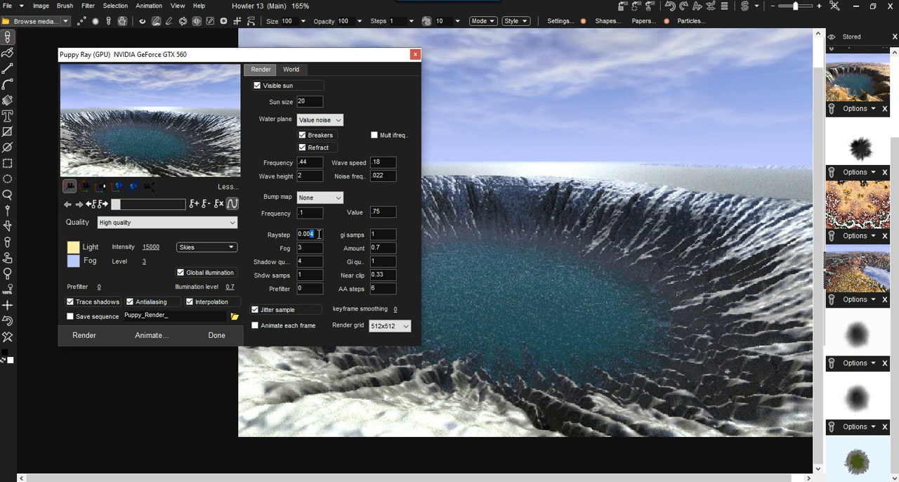
text(1)
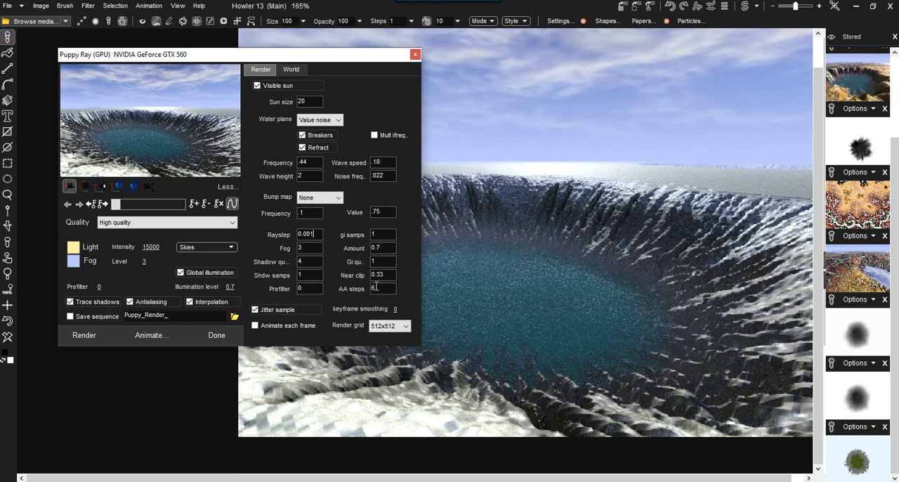
Set the render quality to the Final render preset.
click(125, 224)
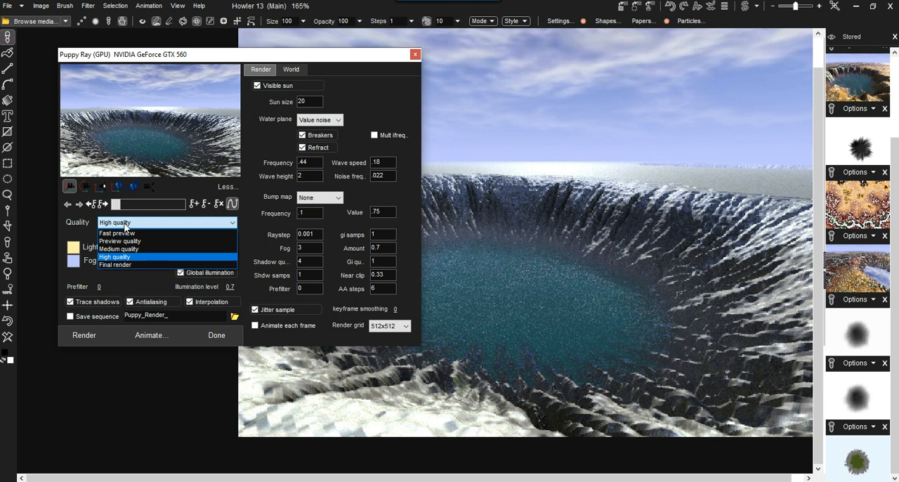
click(125, 265)
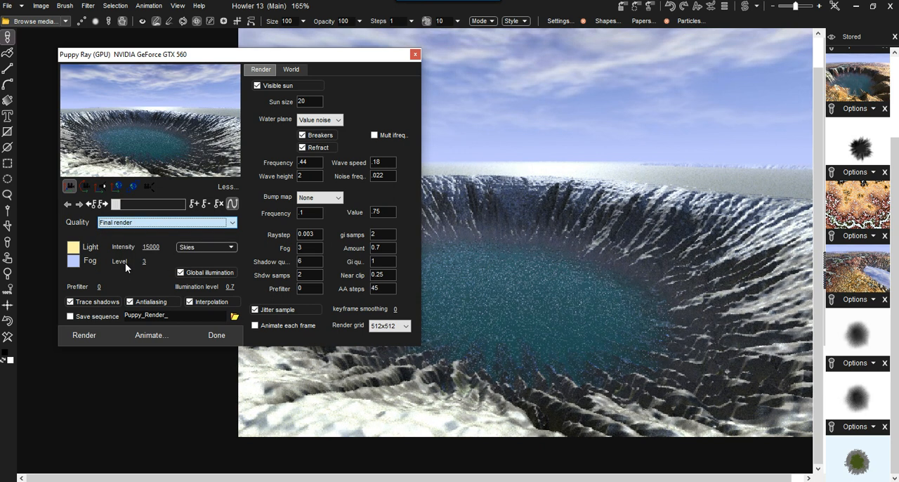